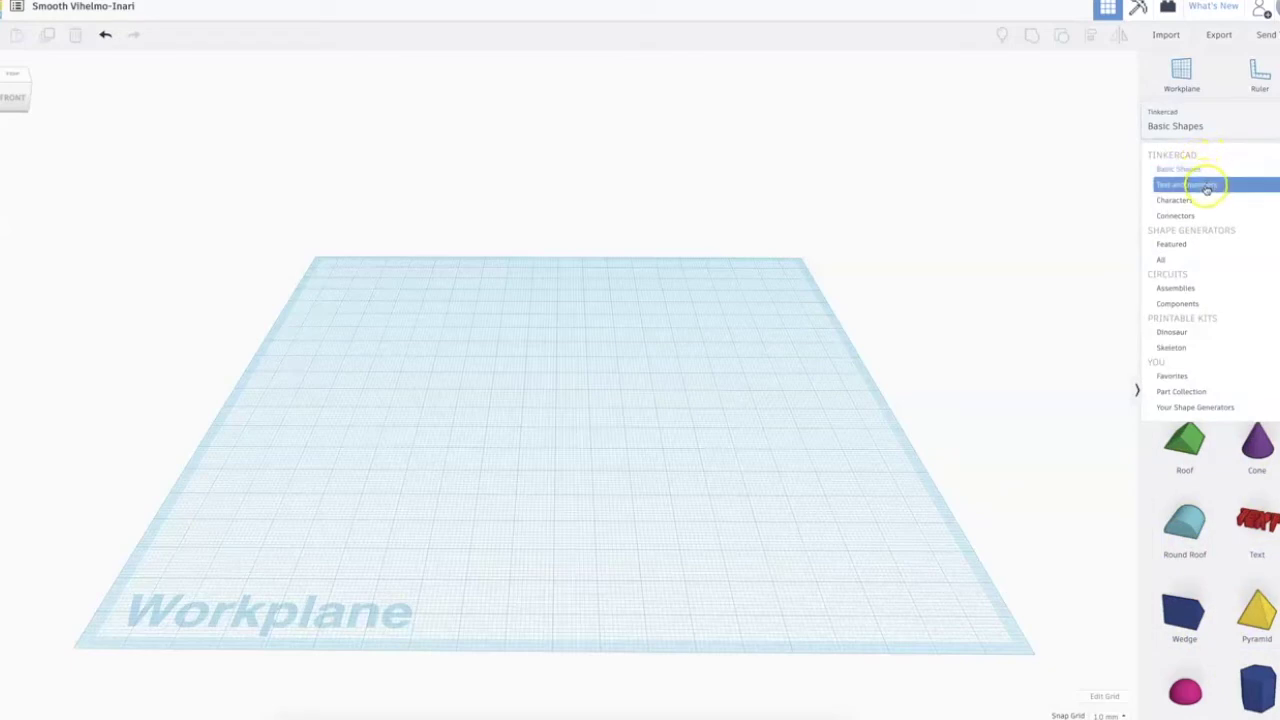
# Add a round roof at the workplane's center, stretch it by its corners to 32 mm wide, and set its depth to 6 mm.
pyautogui.click(1265, 125)
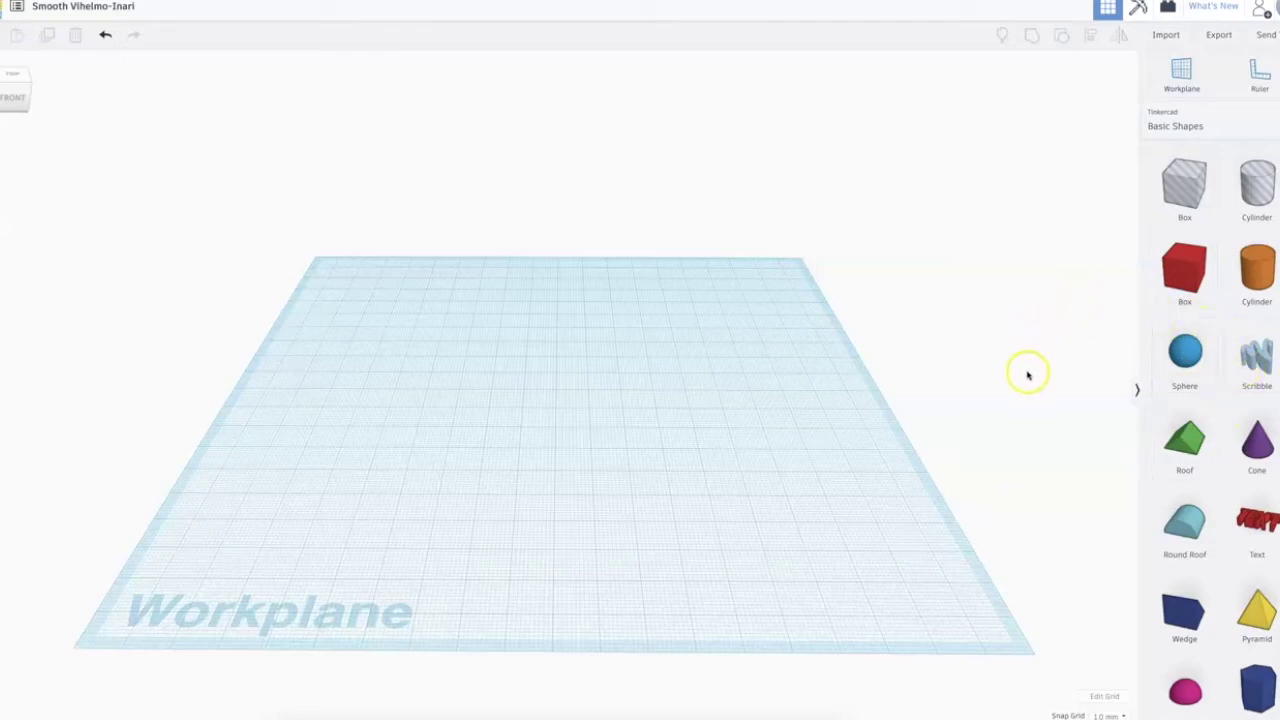
pyautogui.moveTo(1181, 530); pyautogui.dragTo(560, 445)
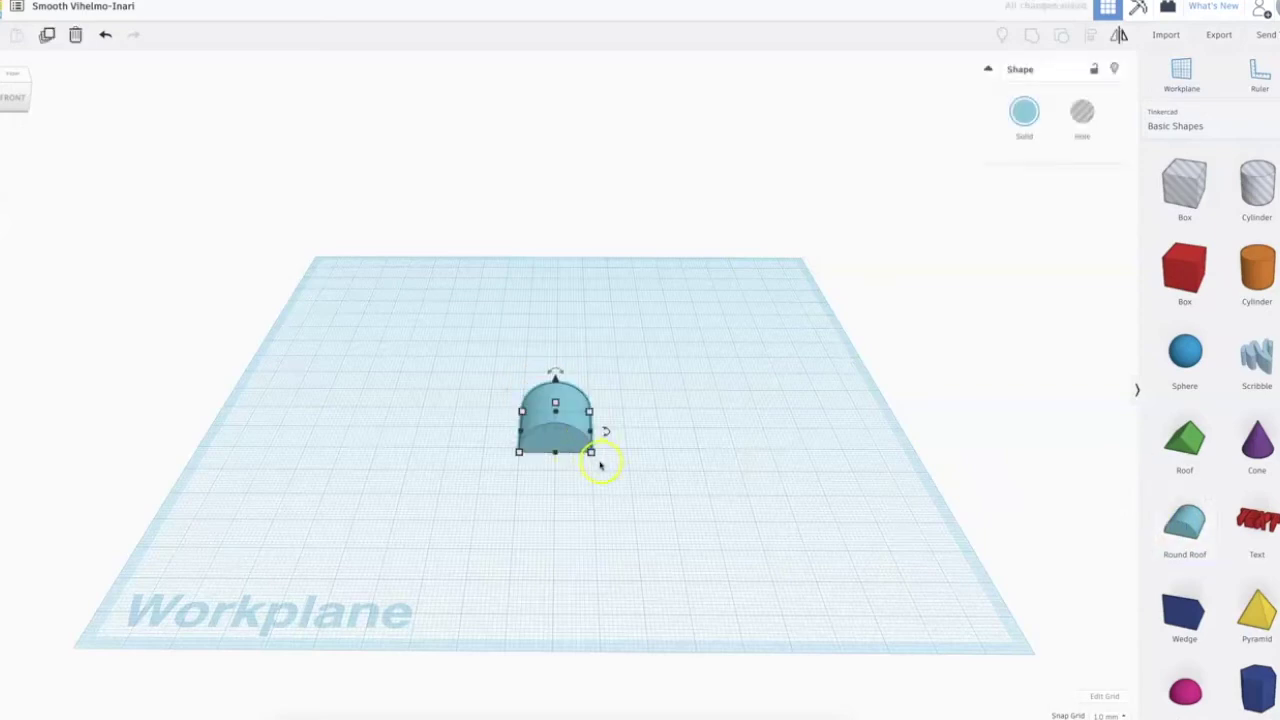
pyautogui.moveTo(591, 454); pyautogui.dragTo(625, 464)
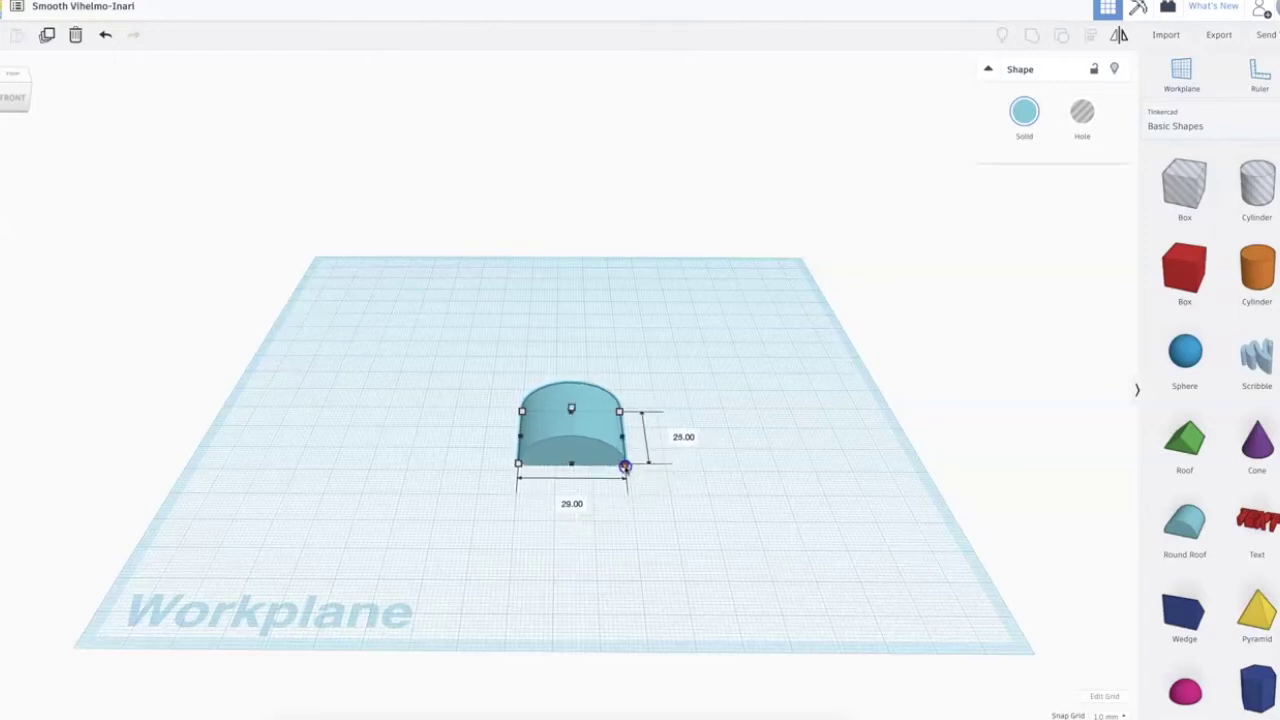
pyautogui.moveTo(620, 412); pyautogui.dragTo(628, 391)
pyautogui.click(698, 428)
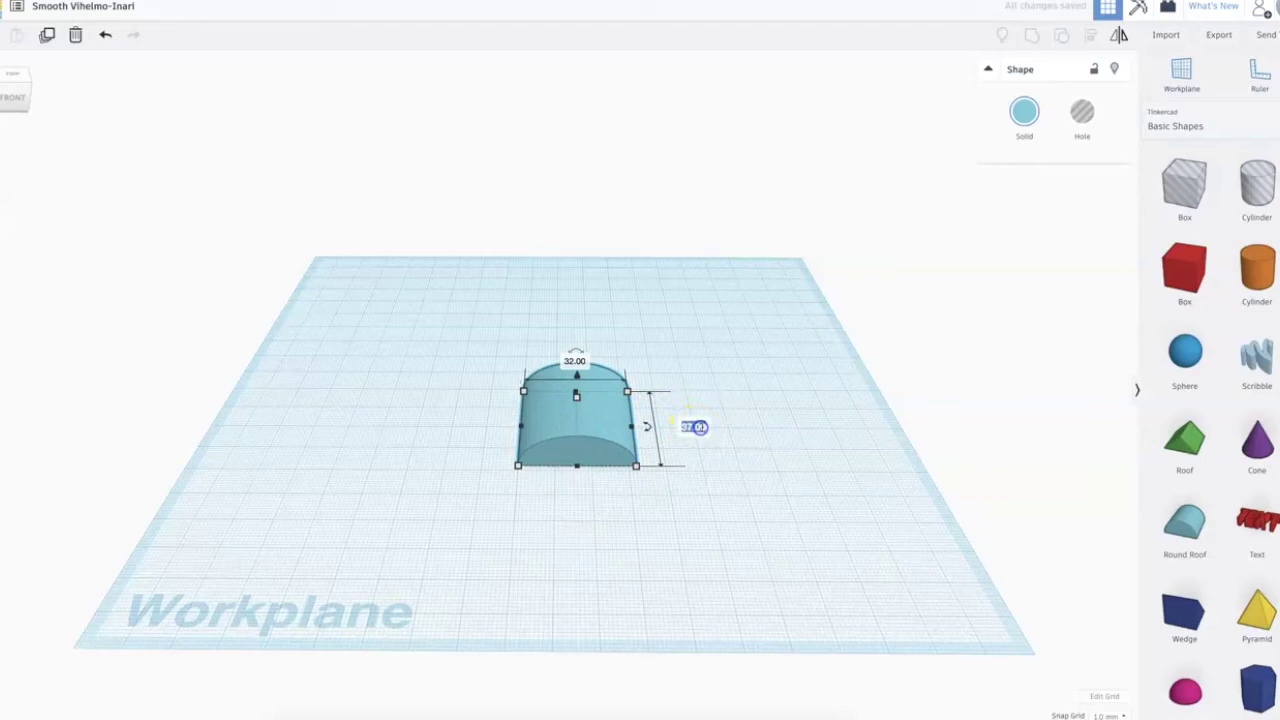
pyautogui.write('6')
pyautogui.press('Return')
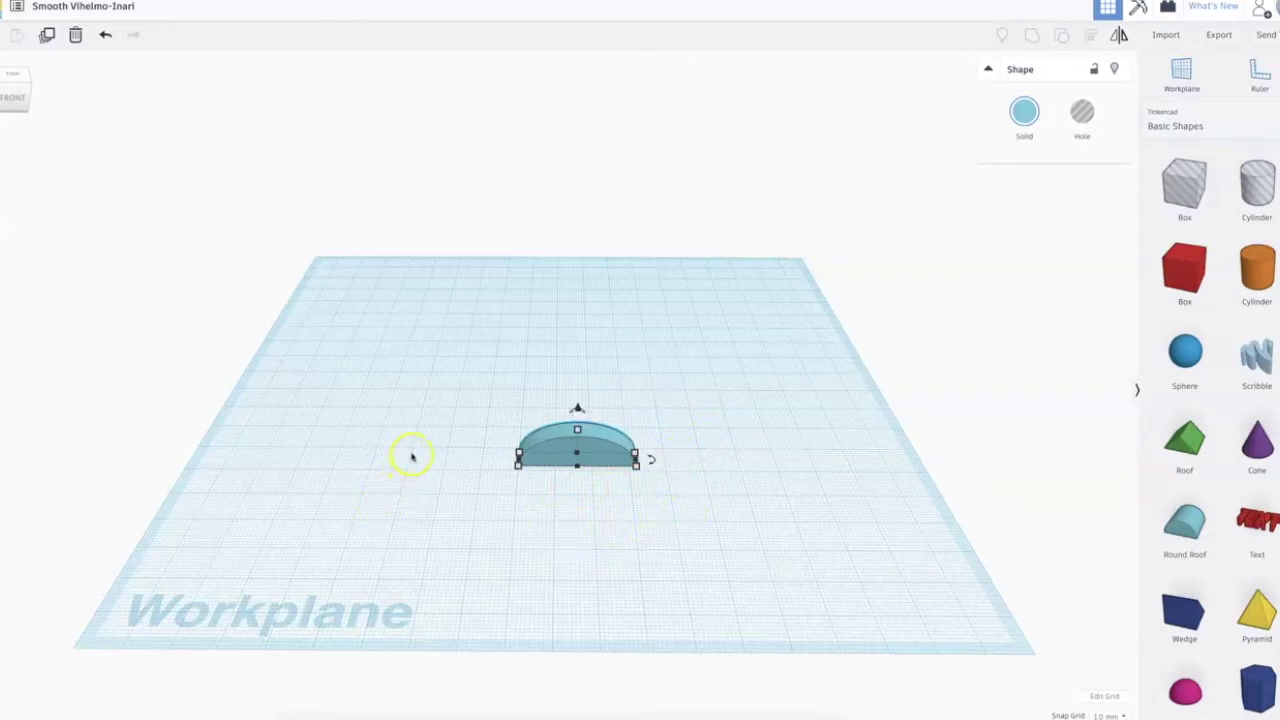
# Place a ruler near the workplane's front corner and resize the round roof to about 43 by 48 mm with a new height.
pyautogui.moveTo(433, 445)
pyautogui.mouseDown(button='right')
pyautogui.moveTo(414, 474)
pyautogui.moveTo(356, 450)
pyautogui.moveTo(371, 420)
pyautogui.moveTo(414, 406)
pyautogui.moveTo(494, 417)
pyautogui.moveTo(523, 460)
pyautogui.moveTo(477, 466)
pyautogui.moveTo(443, 443)
pyautogui.moveTo(303, 429)
pyautogui.moveTo(411, 449)
pyautogui.moveTo(443, 440)
pyautogui.mouseUp(button='right')
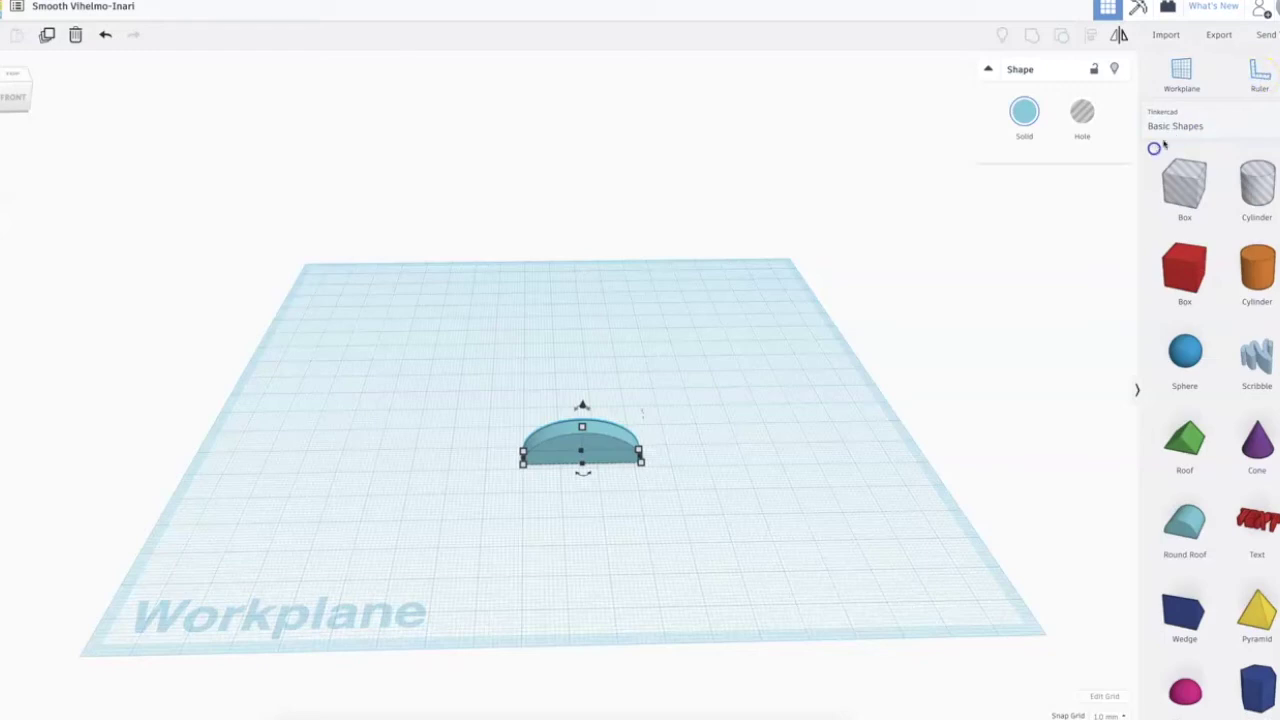
pyautogui.click(1256, 76)
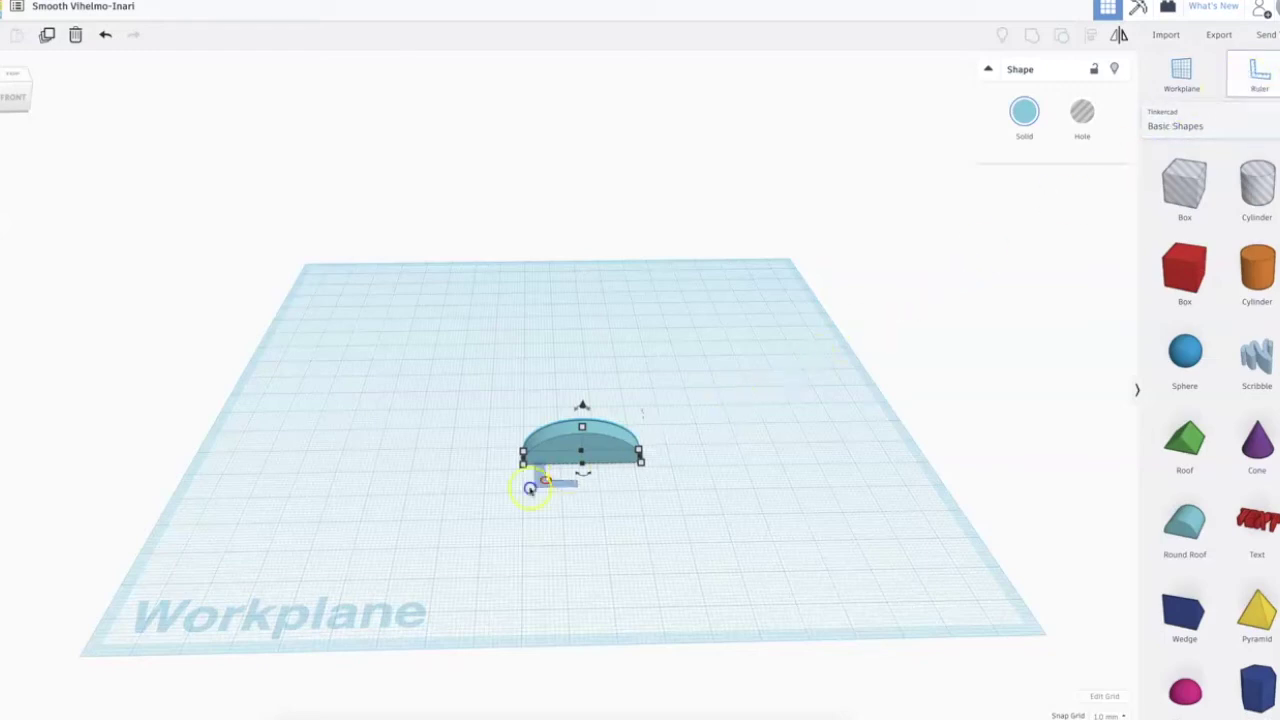
pyautogui.click(263, 585)
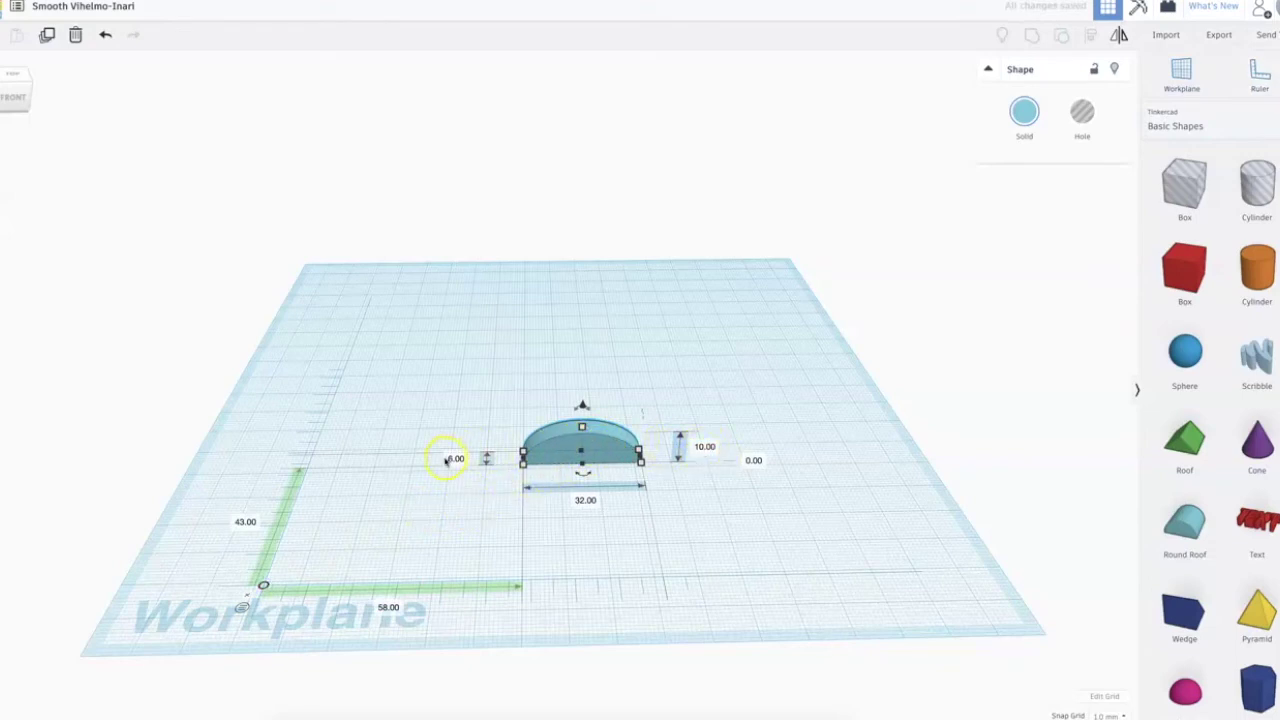
pyautogui.moveTo(531, 447); pyautogui.dragTo(489, 373)
pyautogui.click(704, 448)
pyautogui.write('2')
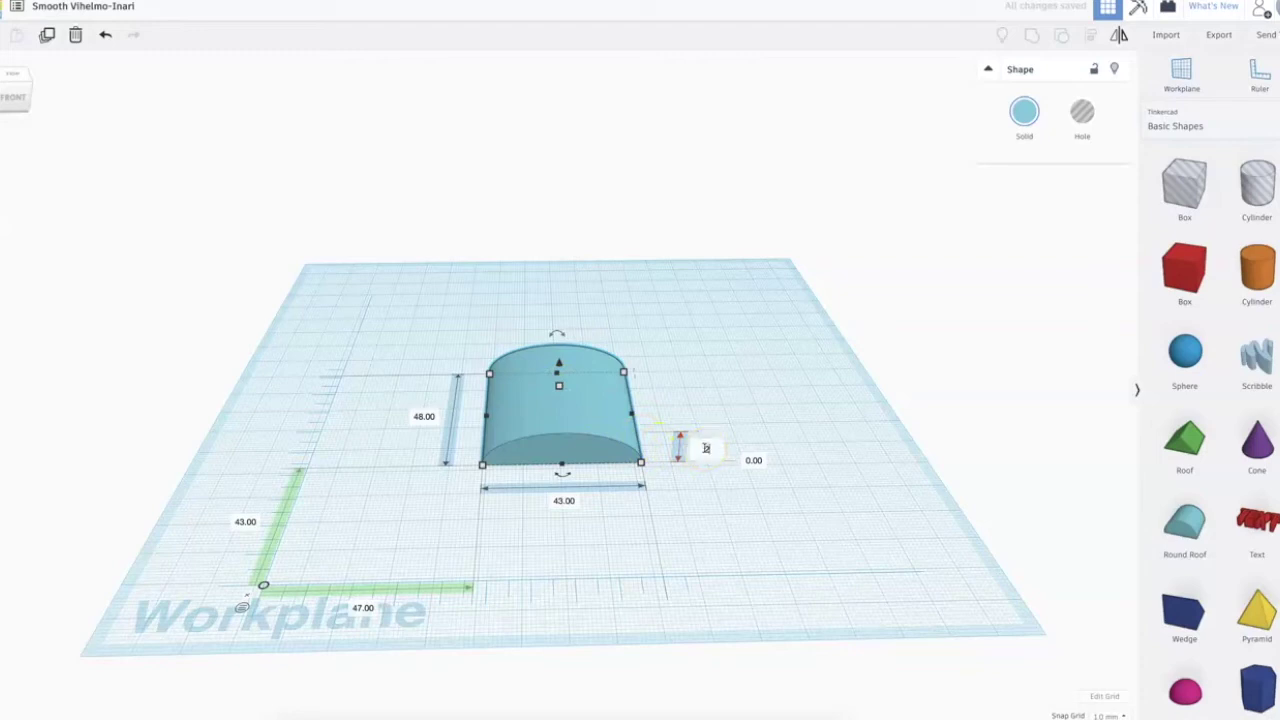
pyautogui.press('Return')
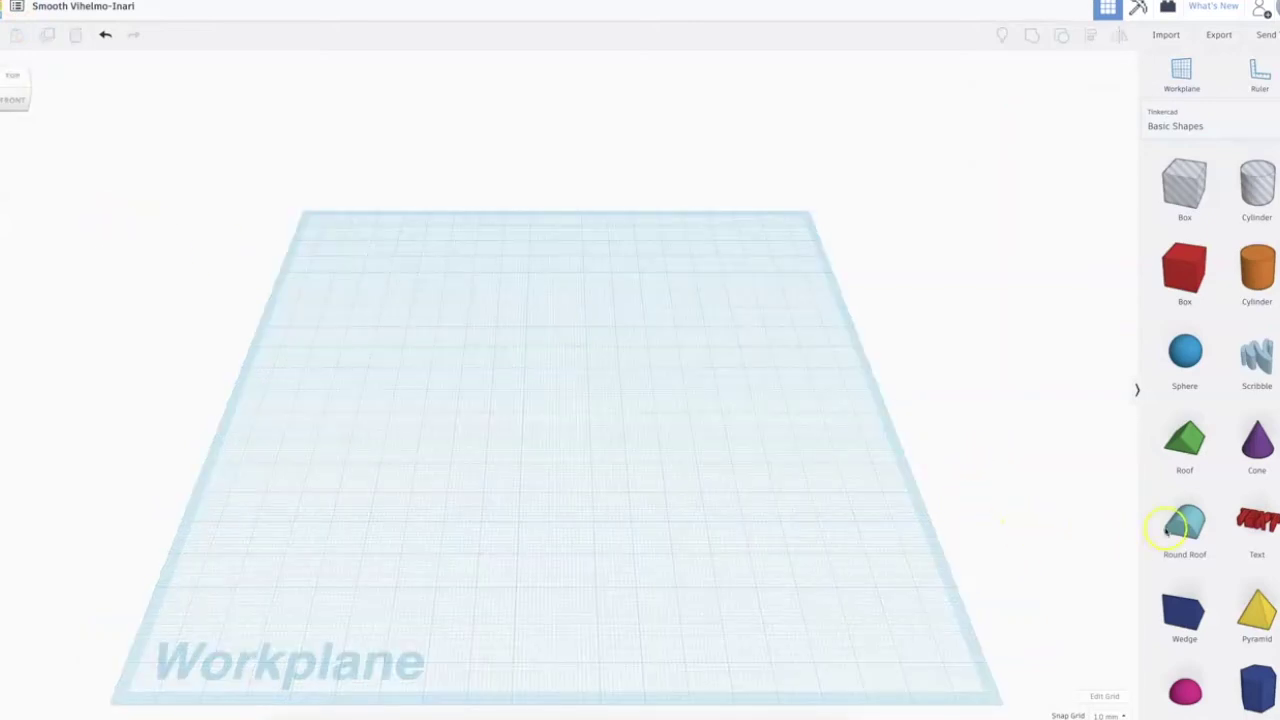
# Add a new round roof near the workplane's center and place a ruler near the front corner.
pyautogui.moveTo(1184, 520); pyautogui.dragTo(552, 432)
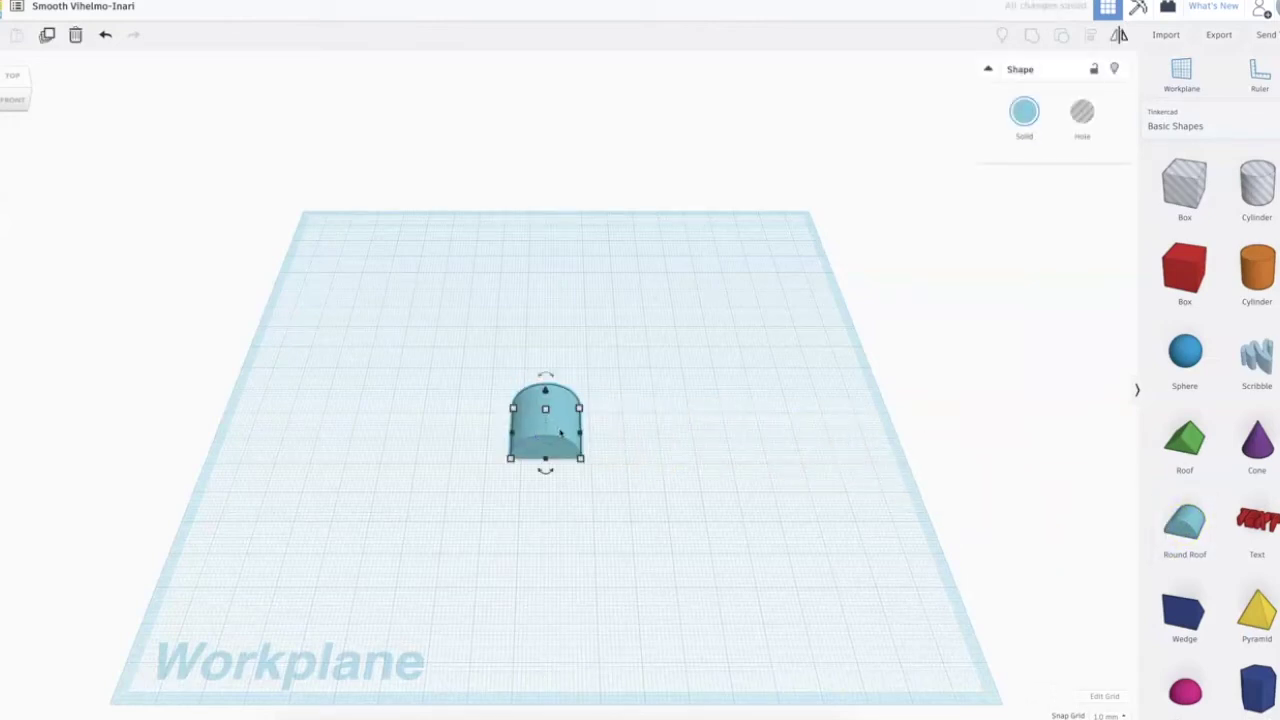
pyautogui.click(1261, 78)
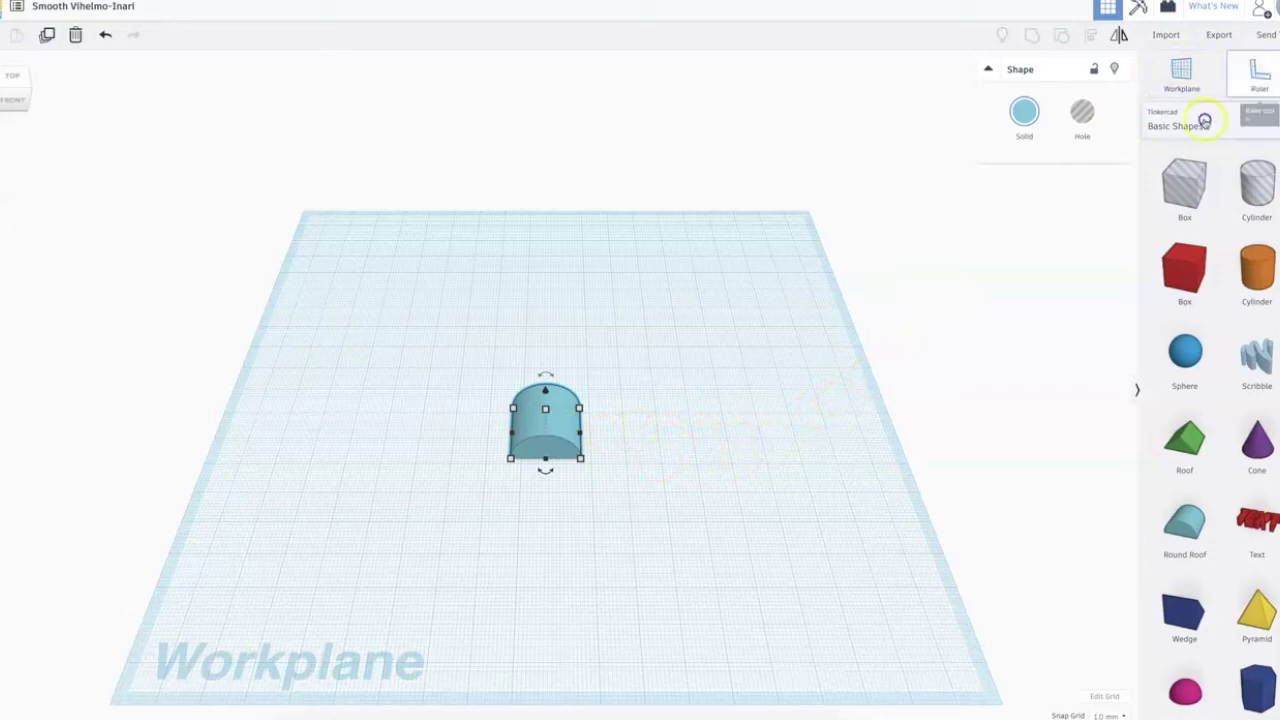
pyautogui.click(286, 621)
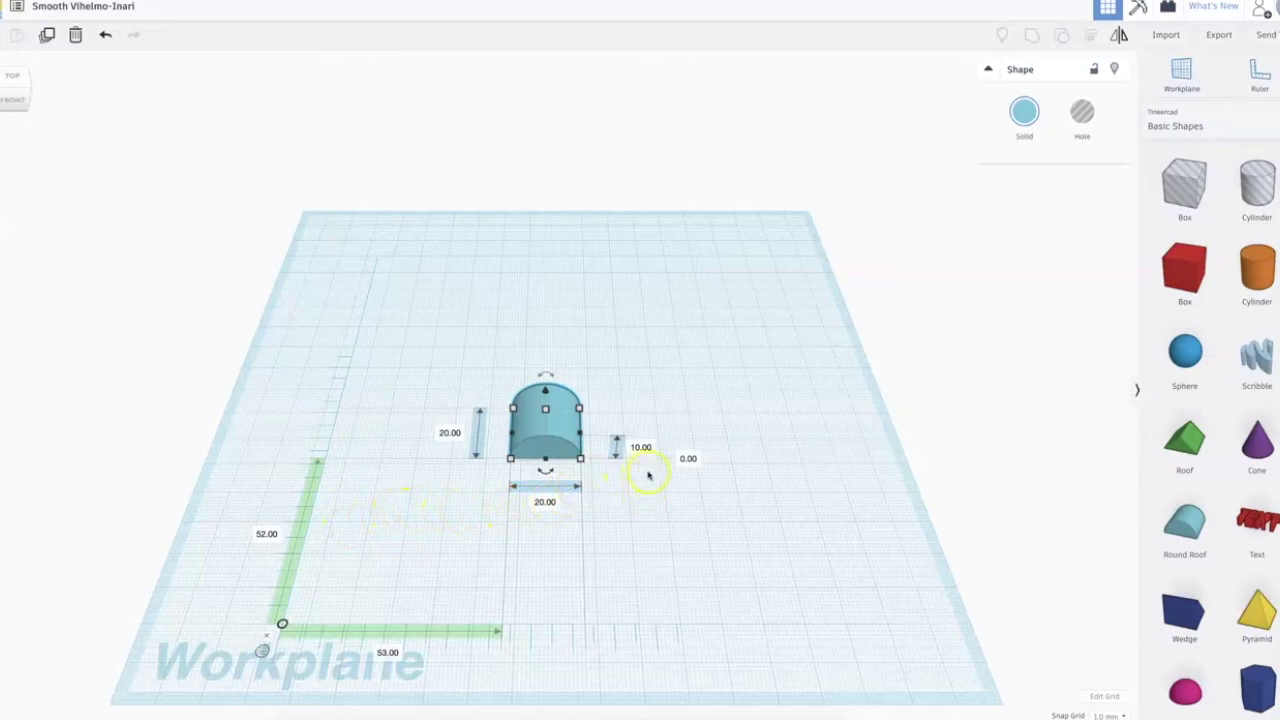
# Set the round roof to 80 mm wide, 70 mm deep and 30 mm high.
pyautogui.click(545, 503)
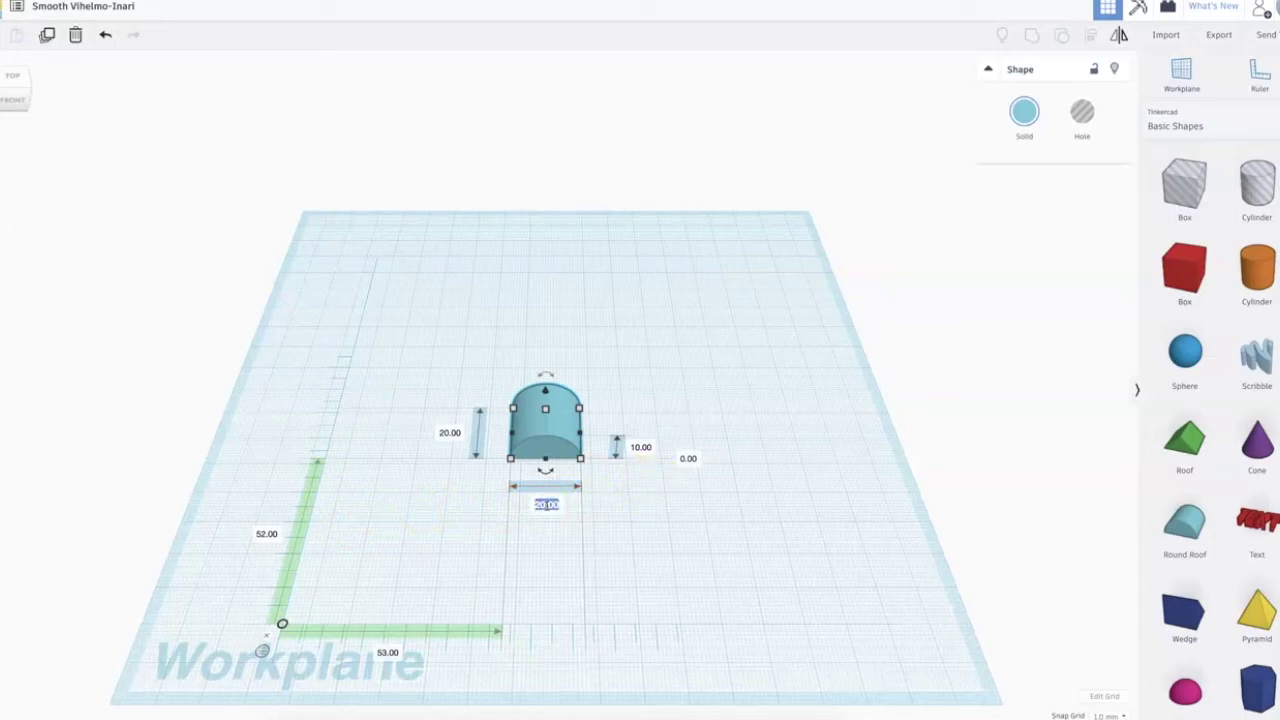
pyautogui.write('80')
pyautogui.press('Return')
pyautogui.click(451, 434)
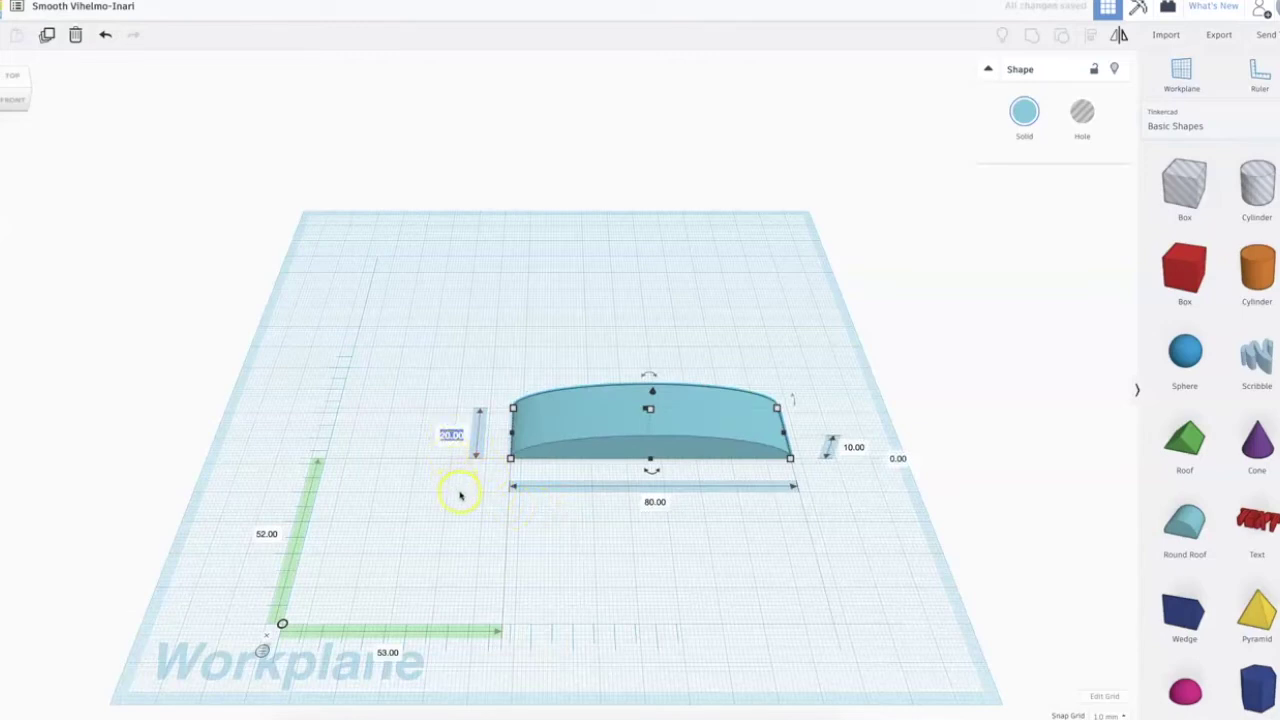
pyautogui.write('70')
pyautogui.press('Return')
pyautogui.click(855, 450)
pyautogui.write('30')
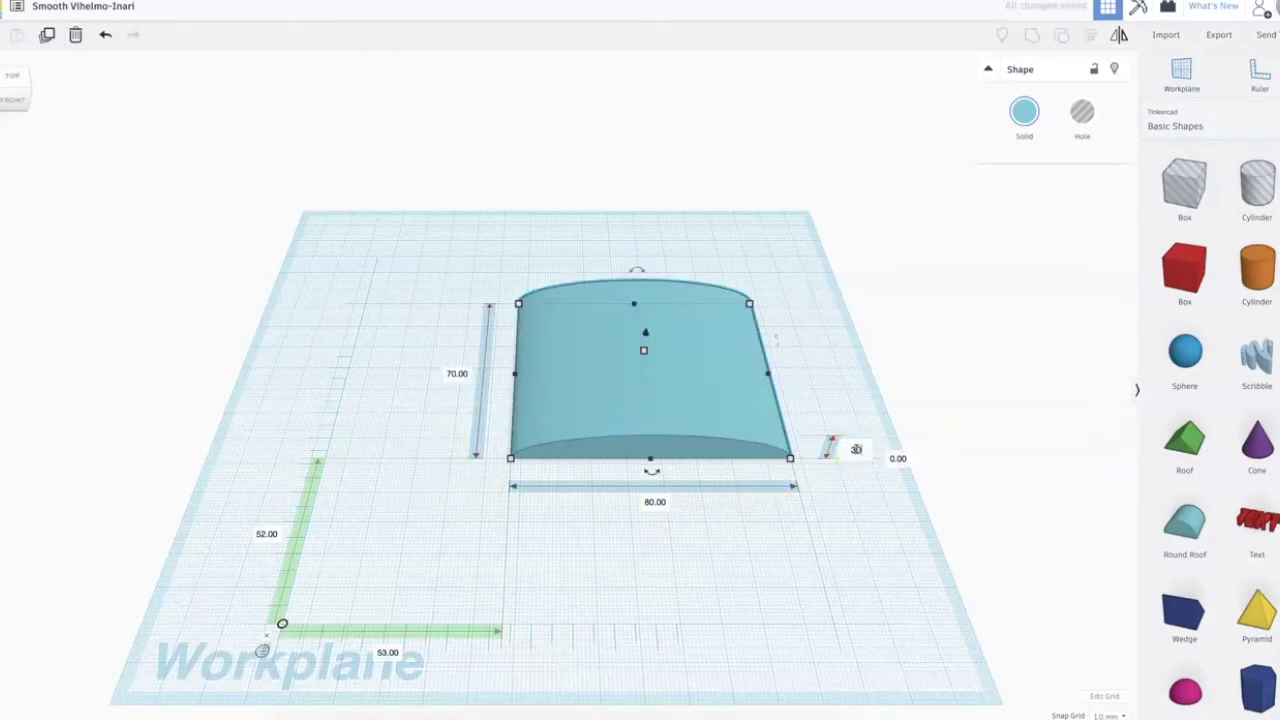
pyautogui.press('Return')
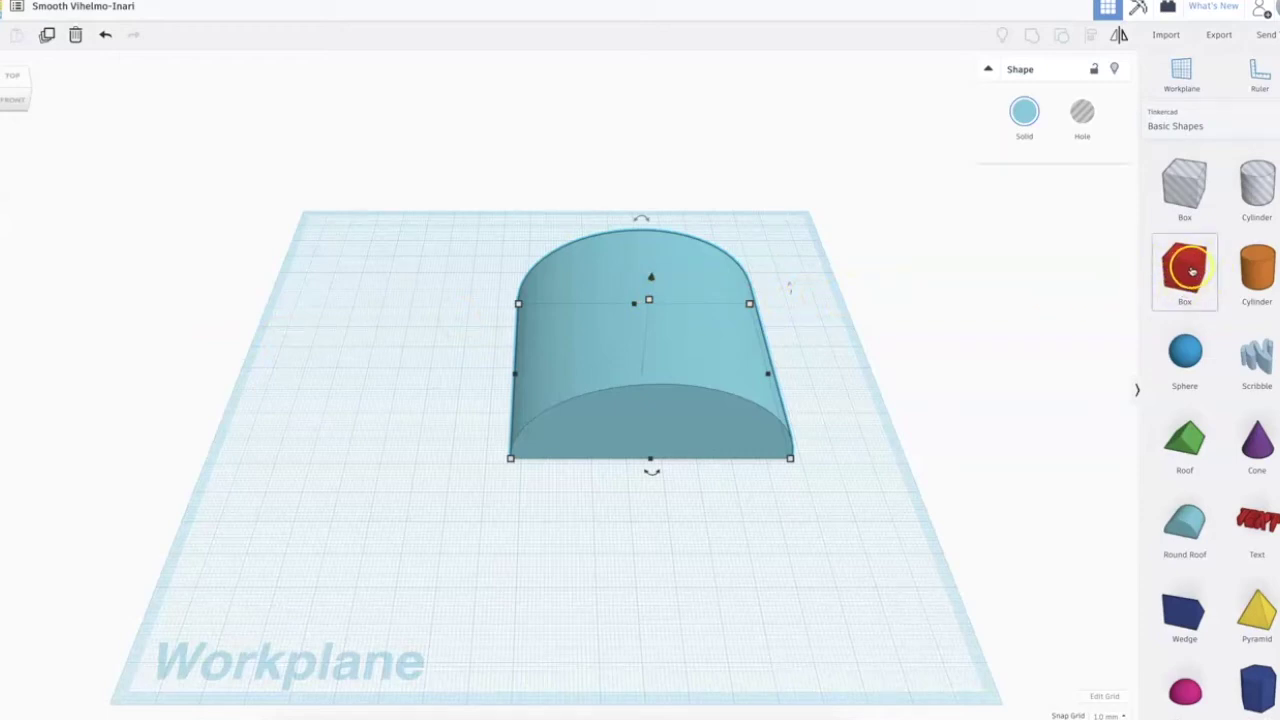
# Add a solid red box in front of the round roof and place a ruler at the workplane's front corner.
pyautogui.moveTo(1183, 290); pyautogui.dragTo(366, 551)
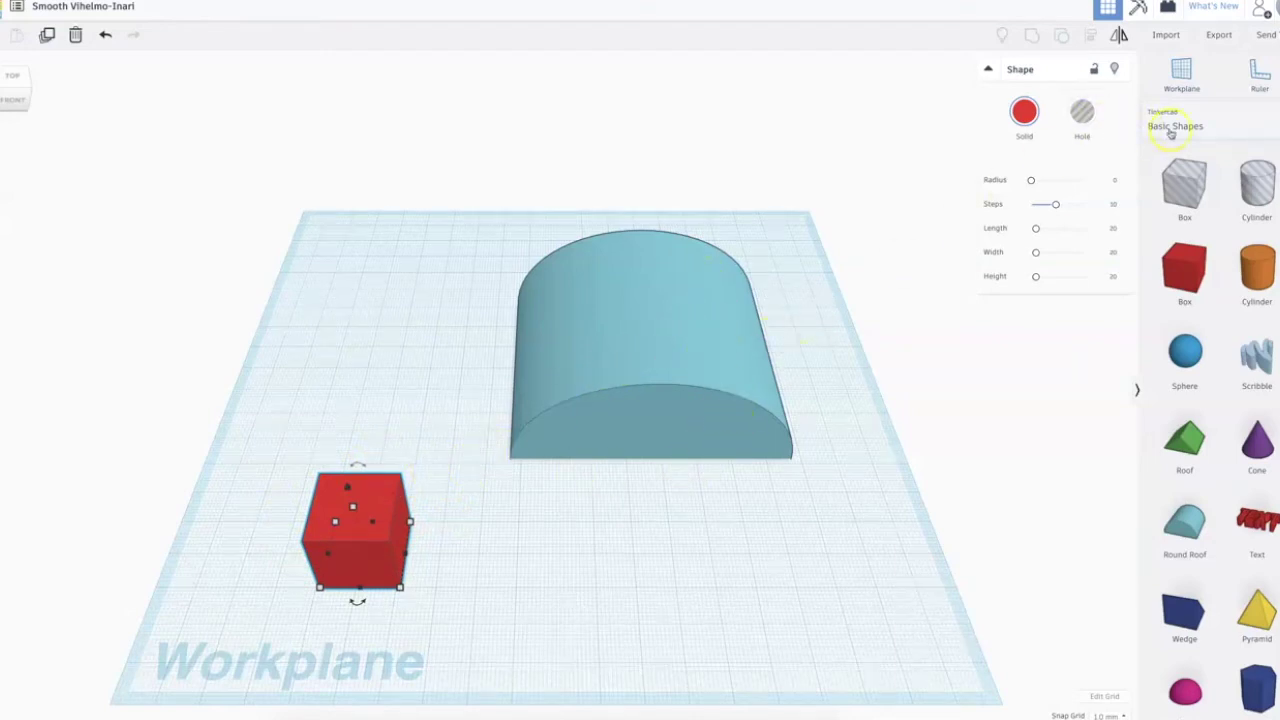
pyautogui.click(1257, 74)
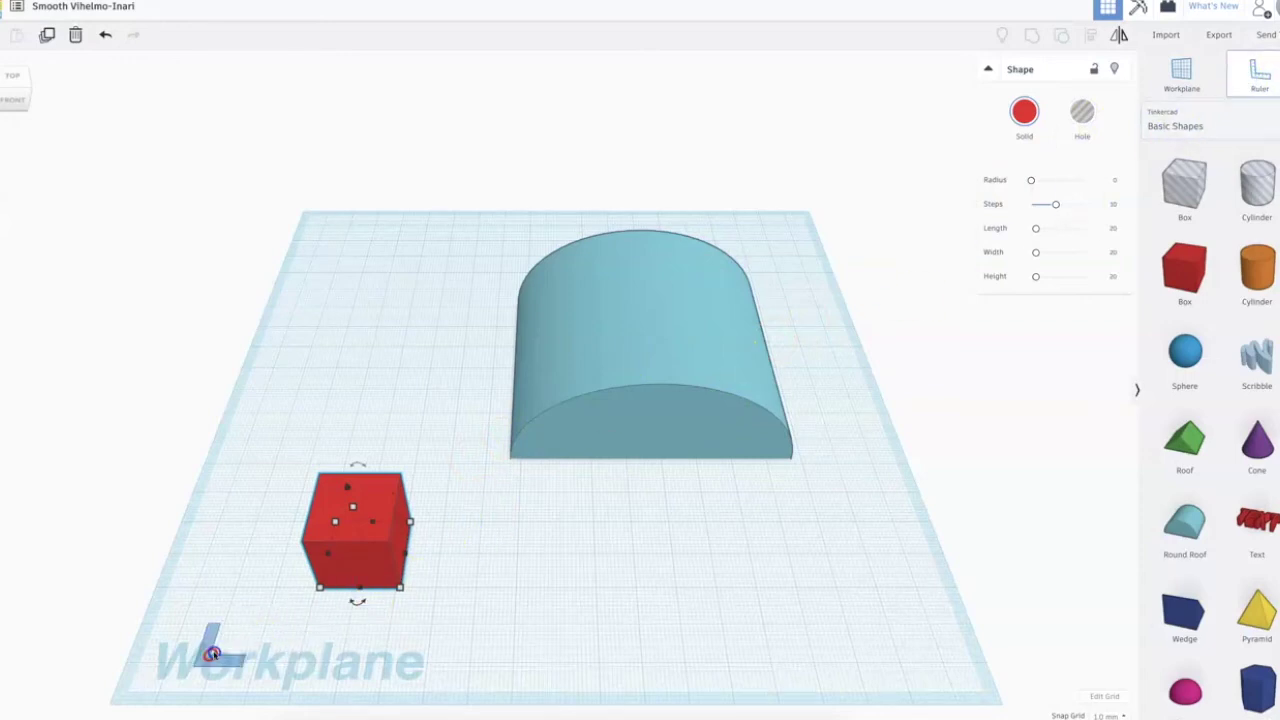
pyautogui.click(205, 655)
# Set the red box to 20 mm wide, 70 mm deep and 30 mm high.
pyautogui.click(349, 644)
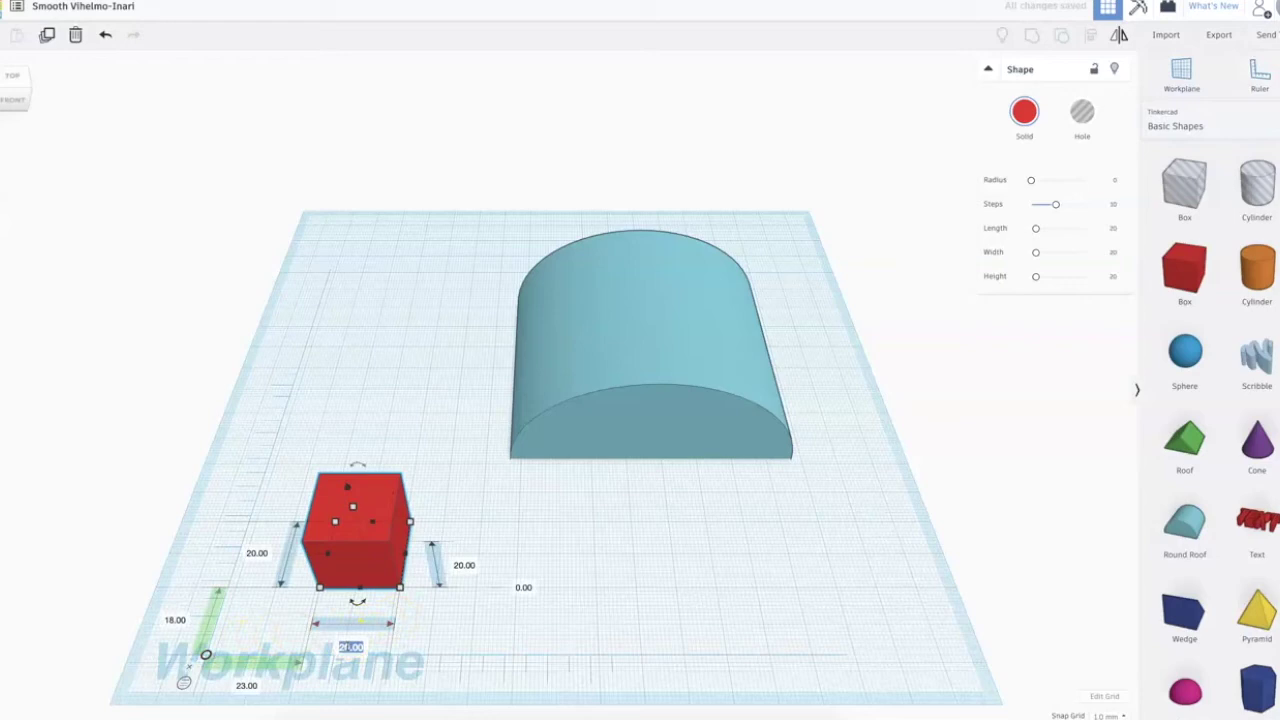
pyautogui.write('20')
pyautogui.press('Return')
pyautogui.click(259, 556)
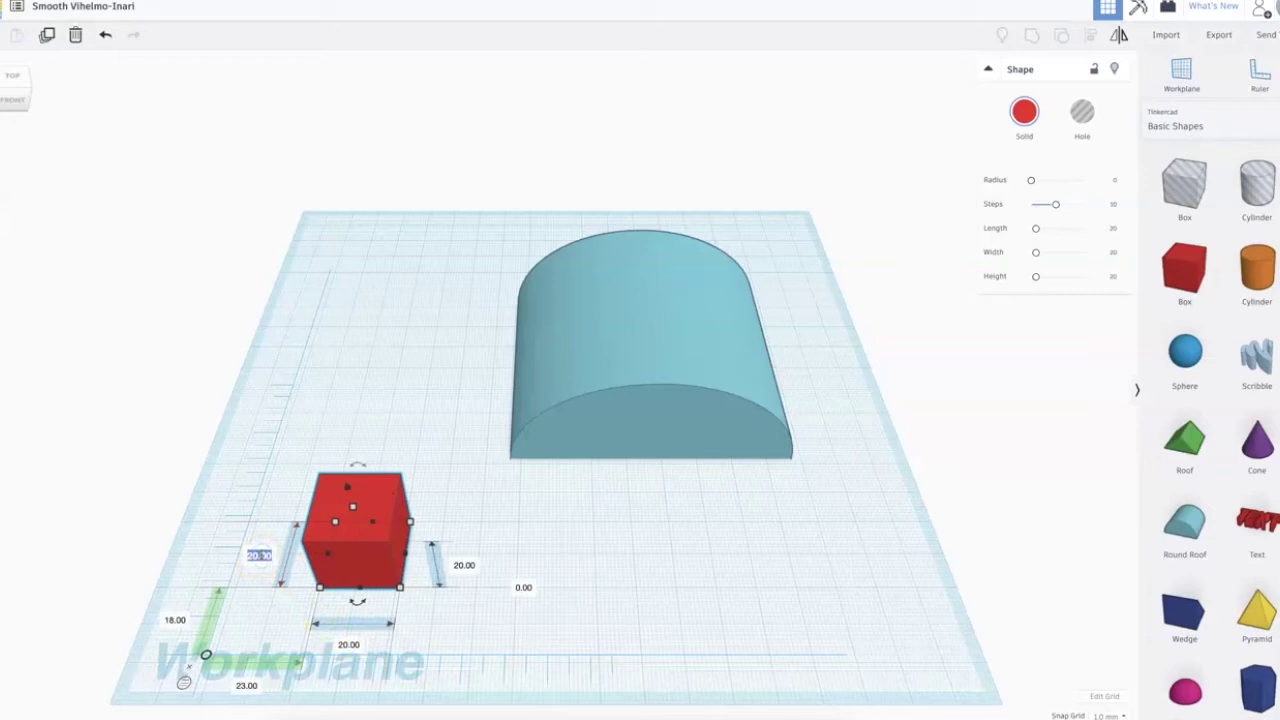
pyautogui.write('70')
pyautogui.press('Return')
pyautogui.click(465, 565)
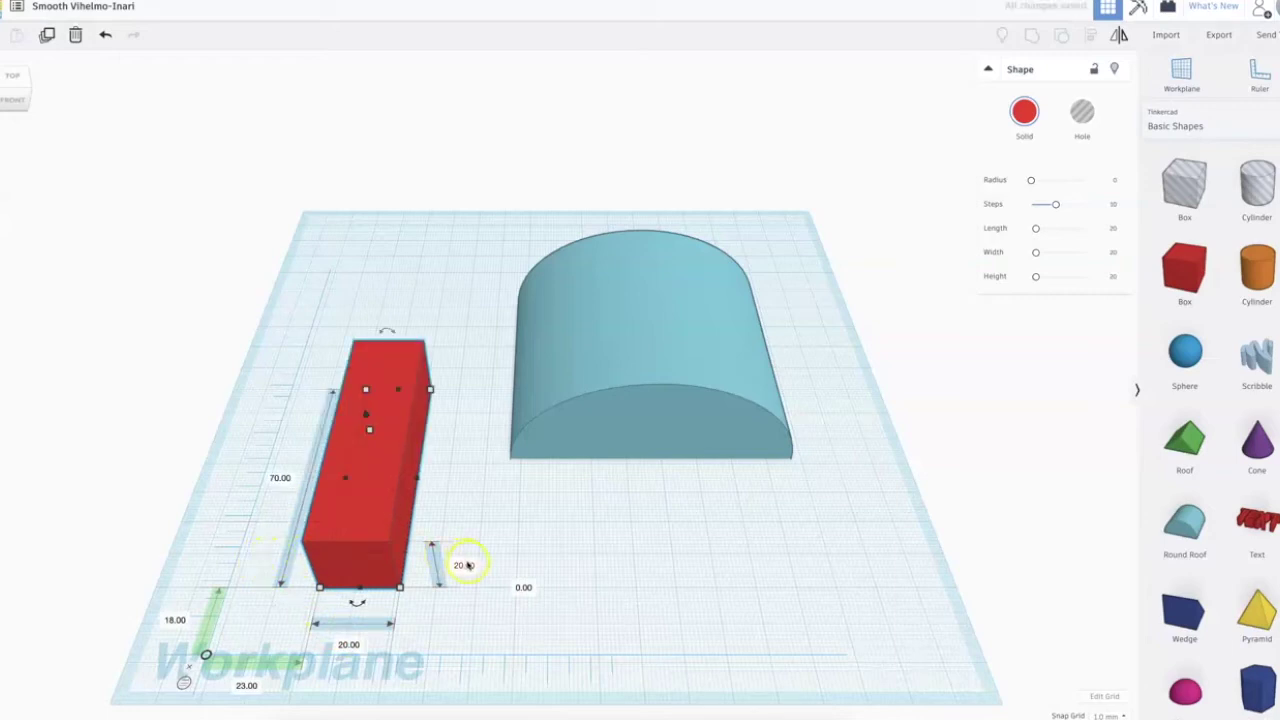
pyautogui.write('30')
pyautogui.press('Return')
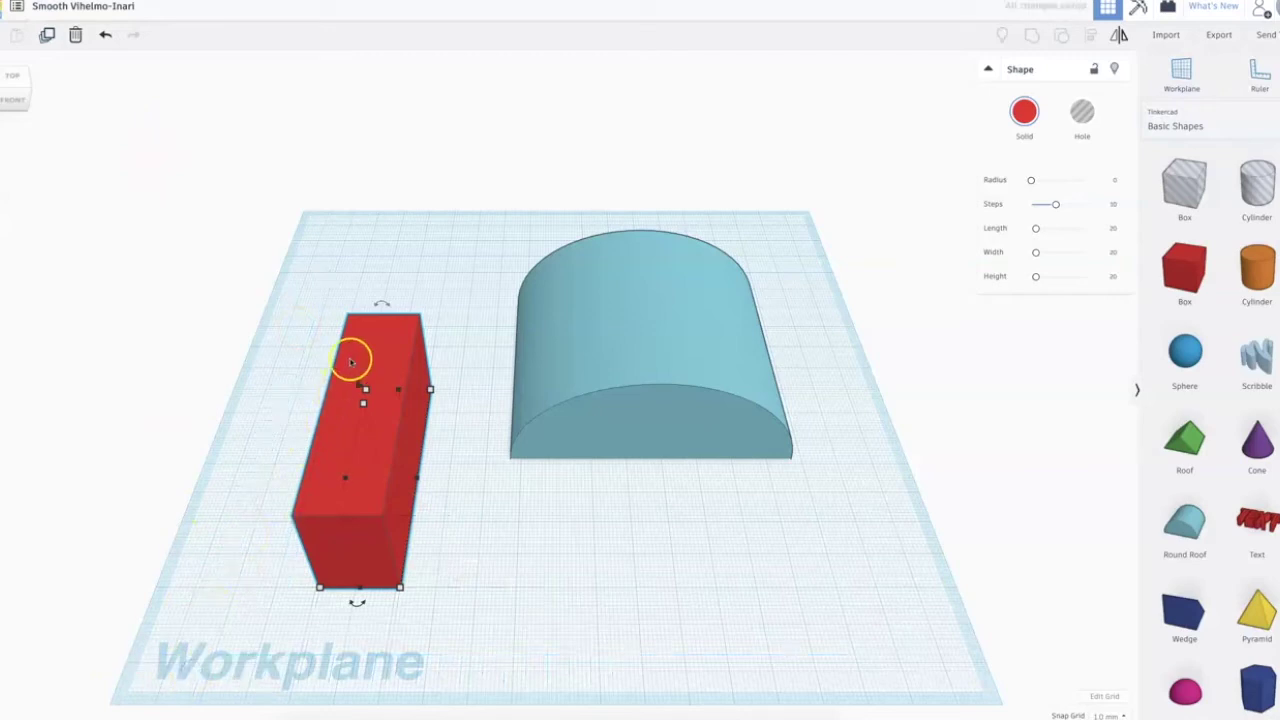
# Tilt the red box about its long axis so its top leans away from the round roof.
pyautogui.moveTo(379, 308)
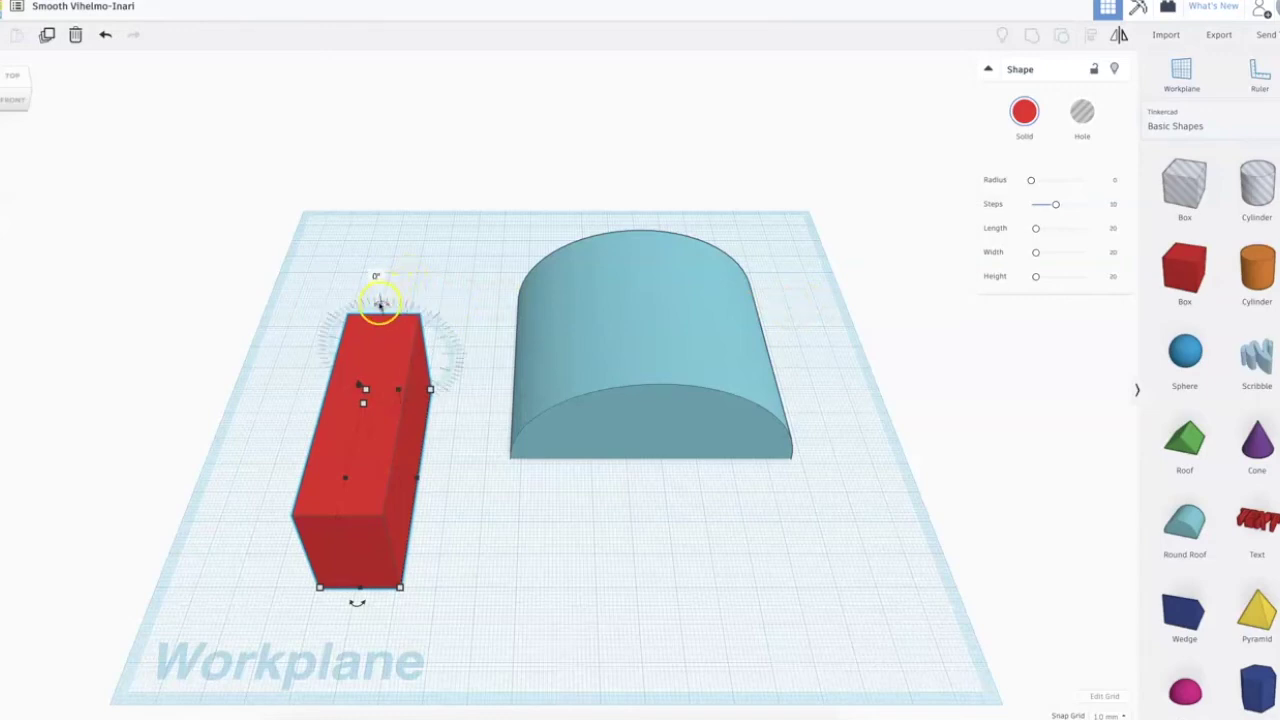
pyautogui.scroll(5, 375, 306)
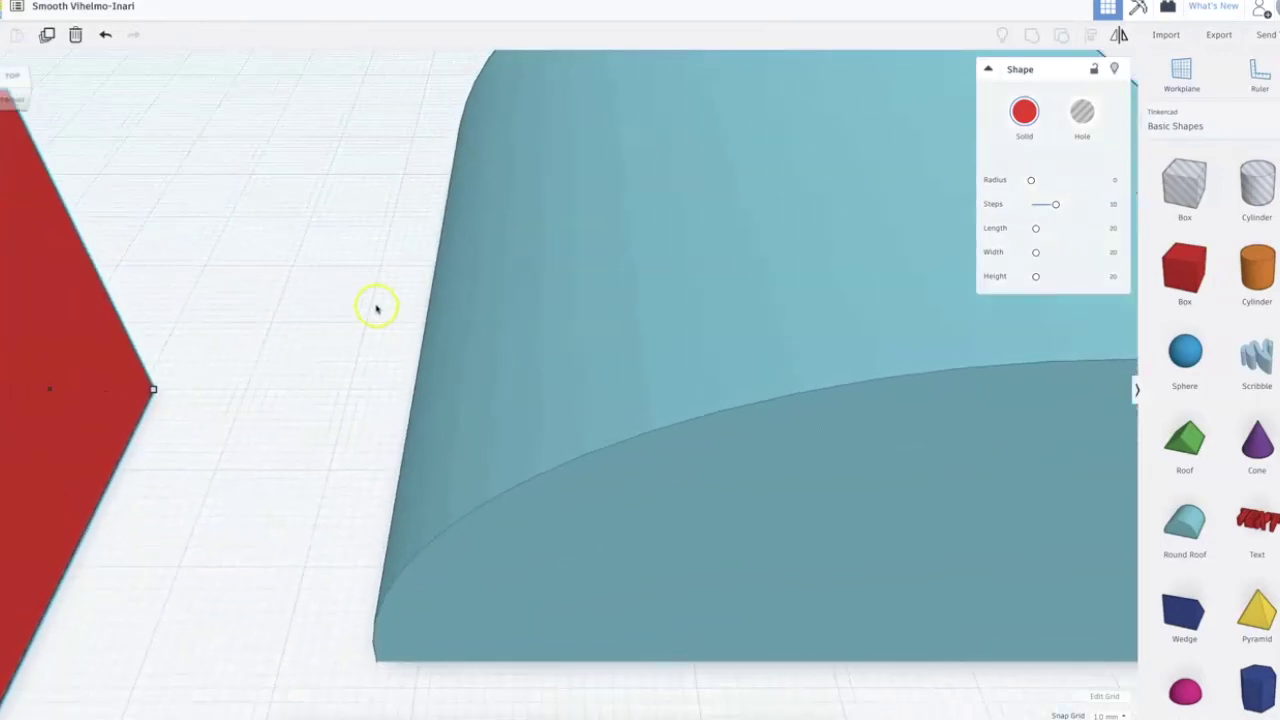
pyautogui.scroll(-6, 375, 306)
pyautogui.moveTo(415, 319); pyautogui.dragTo(422, 348)
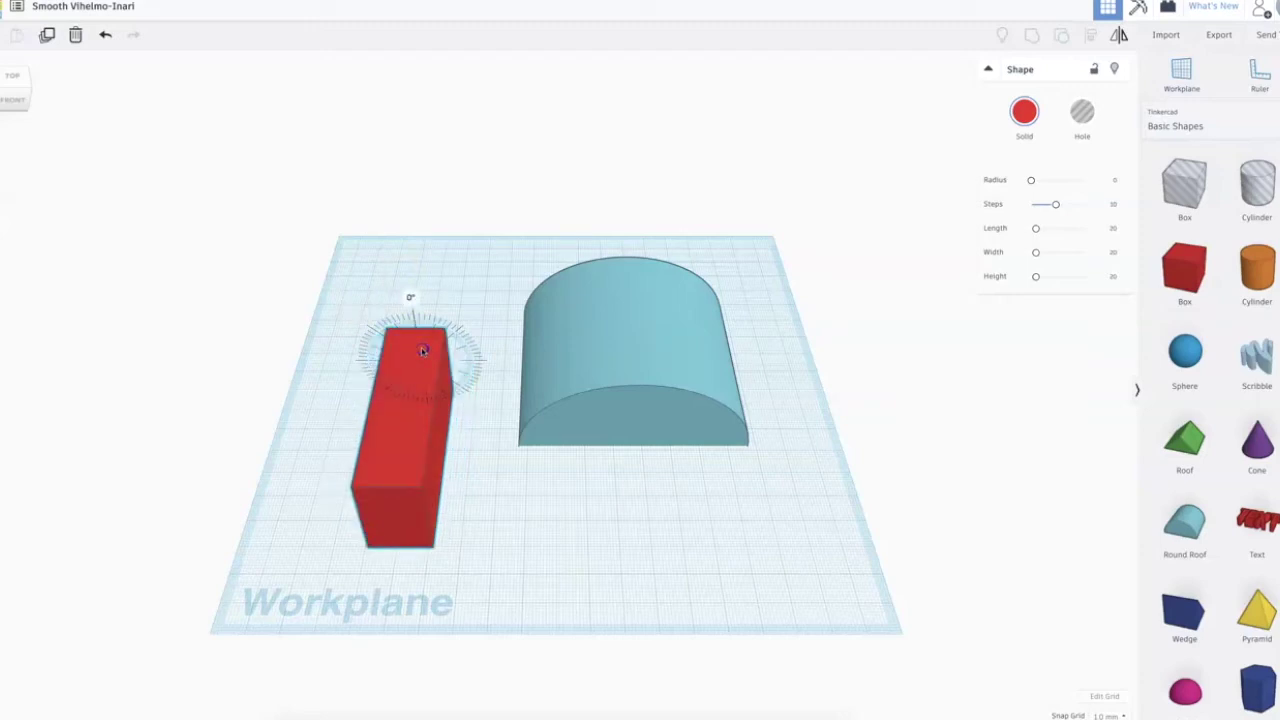
pyautogui.moveTo(416, 341); pyautogui.dragTo(406, 341)
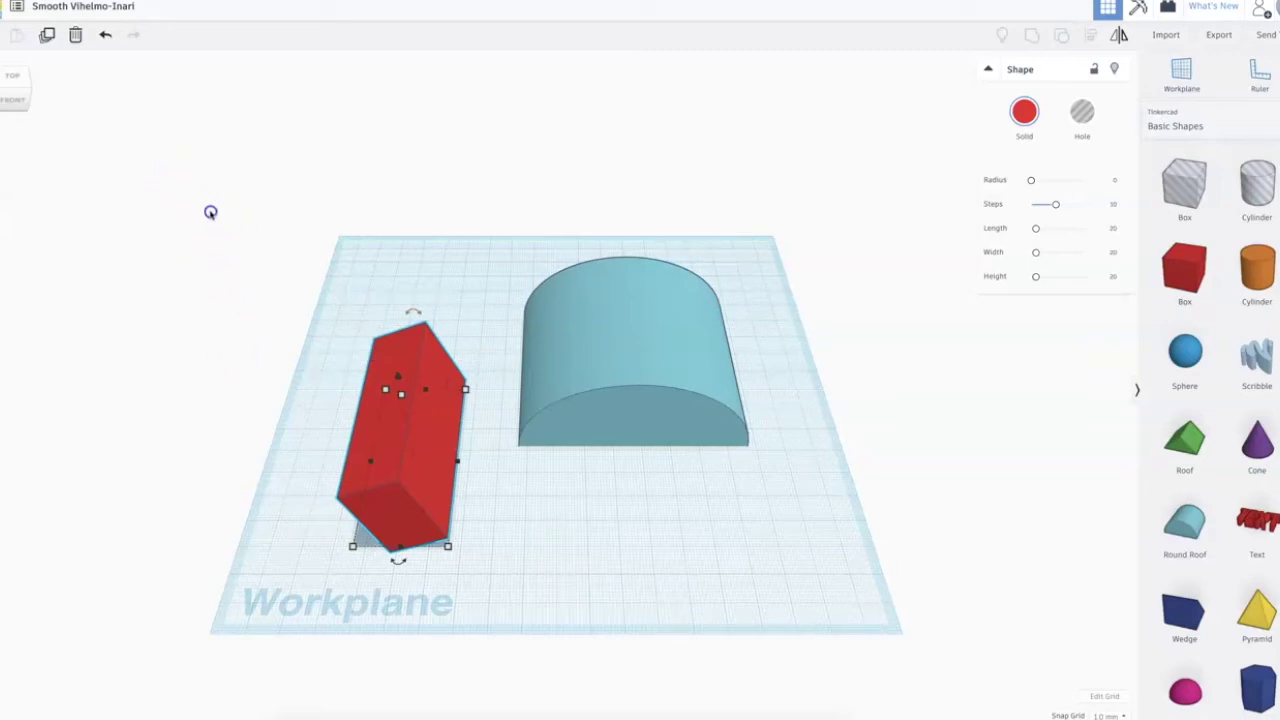
# Select the red box and the round roof together and align their centers along the depth of the workplane.
pyautogui.moveTo(186, 159); pyautogui.dragTo(861, 603)
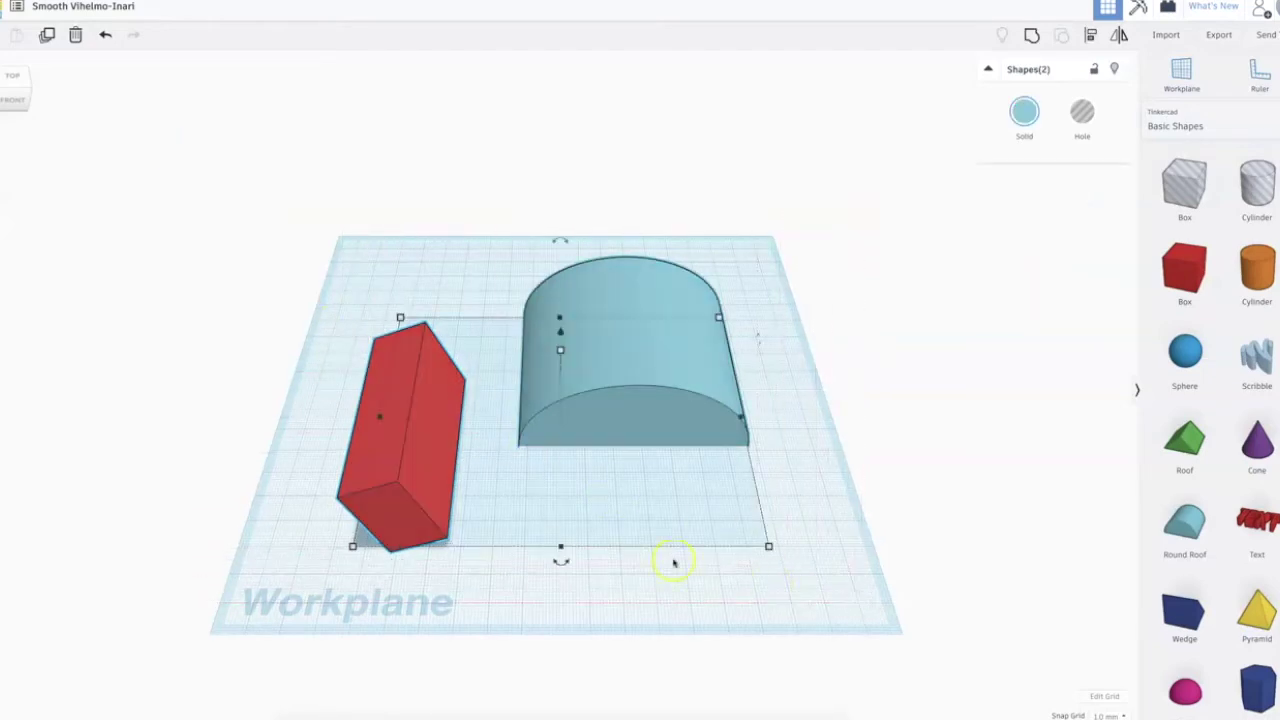
pyautogui.click(645, 598)
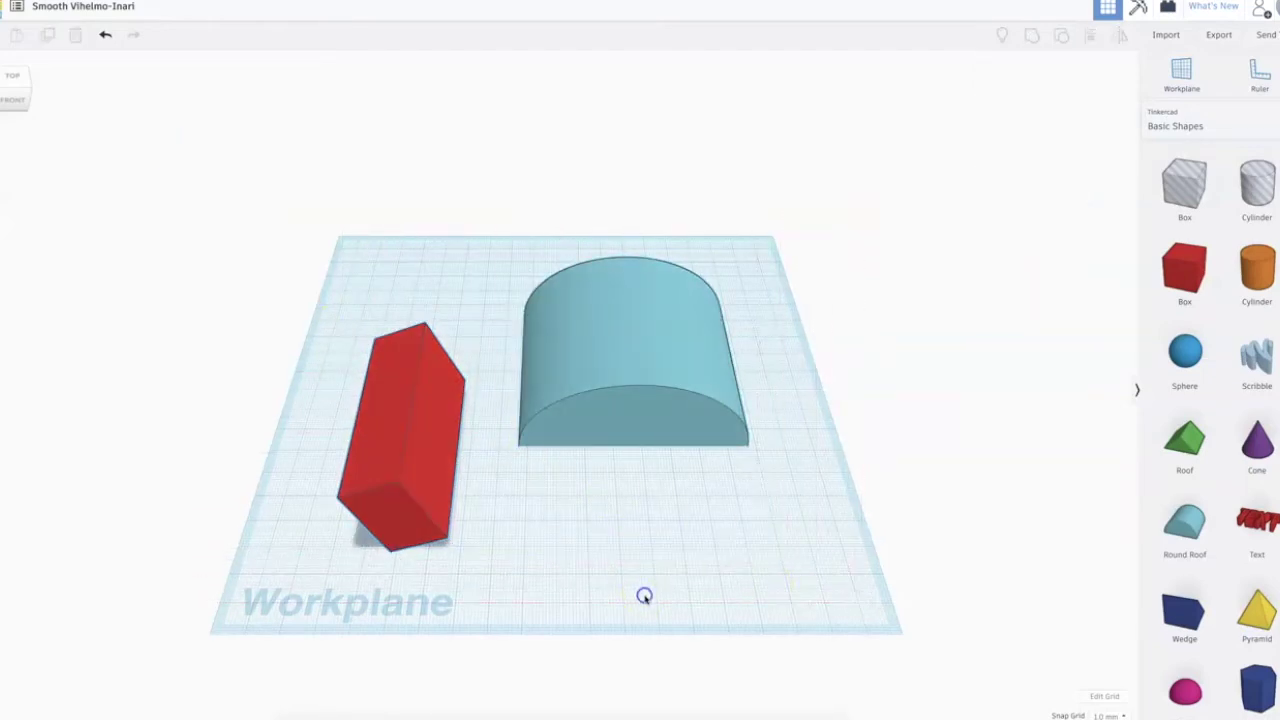
pyautogui.click(431, 453)
pyautogui.keyDown('shift'); pyautogui.click(597, 354); pyautogui.keyUp('shift')
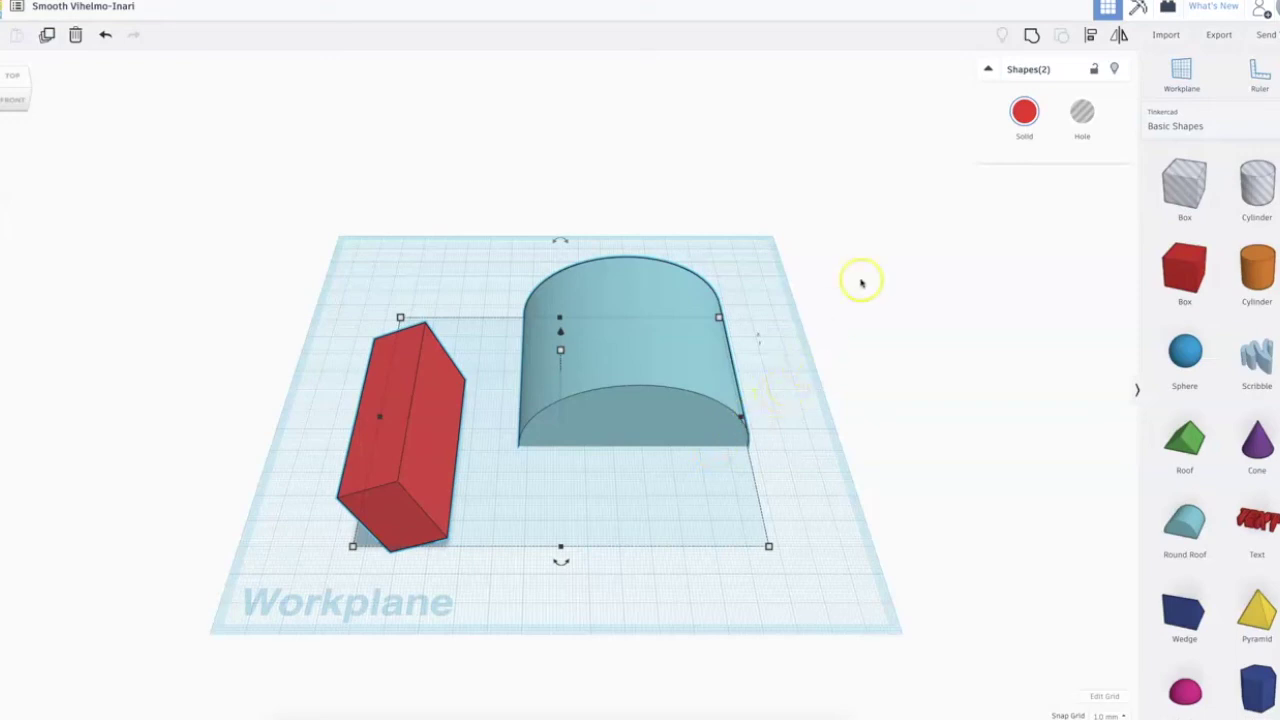
pyautogui.click(1091, 37)
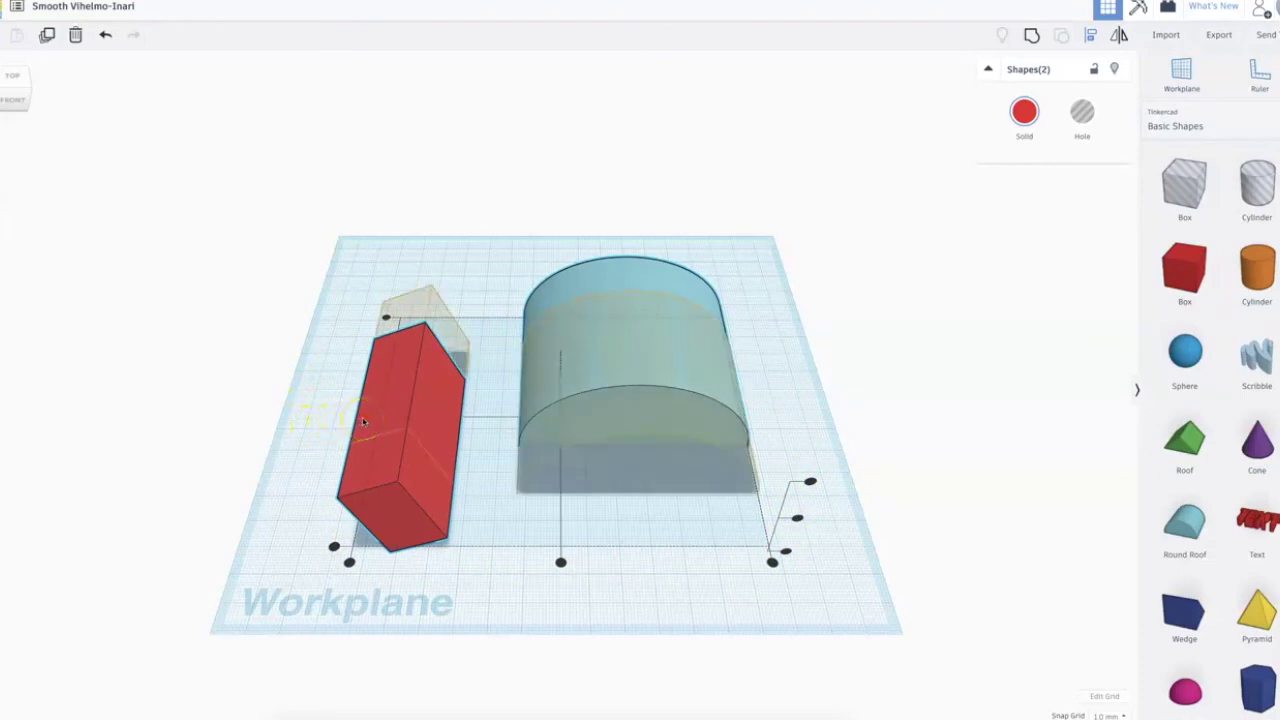
pyautogui.click(363, 421)
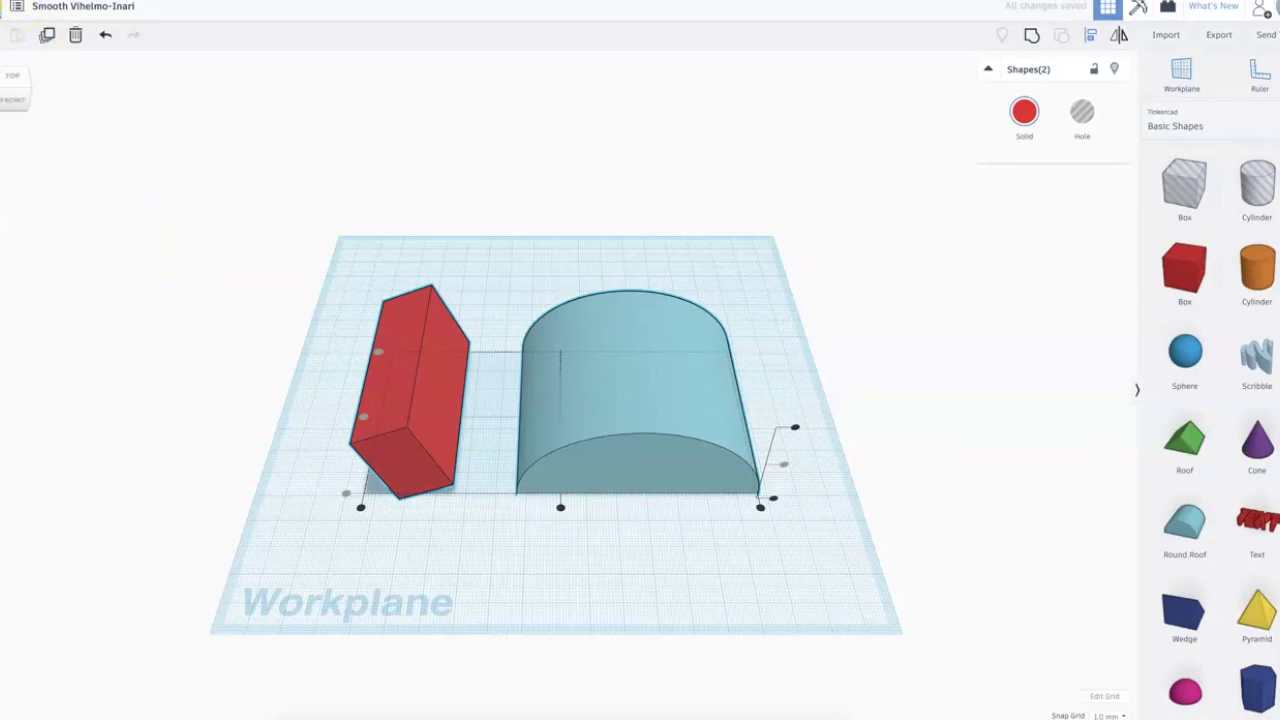
pyautogui.click(2, 226)
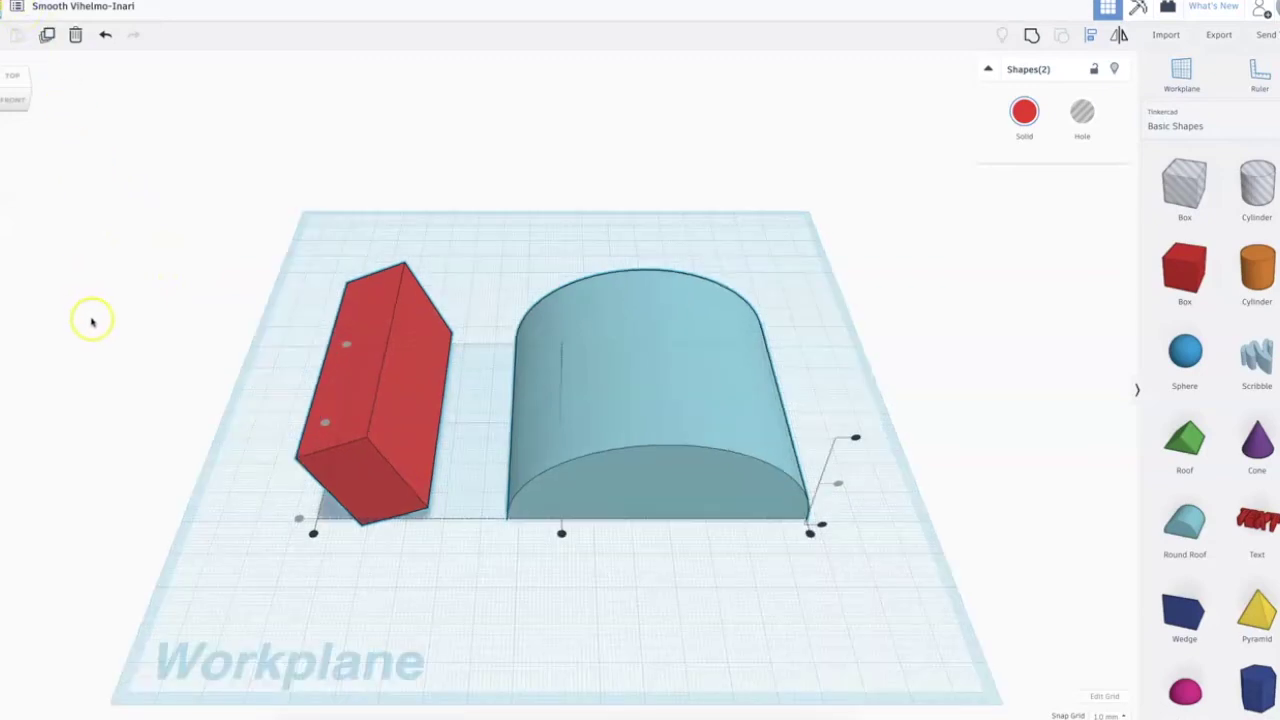
pyautogui.click(228, 473)
# Move the tilted red box sideways into the round roof until it sits off-center on the roof's far side.
pyautogui.click(380, 434)
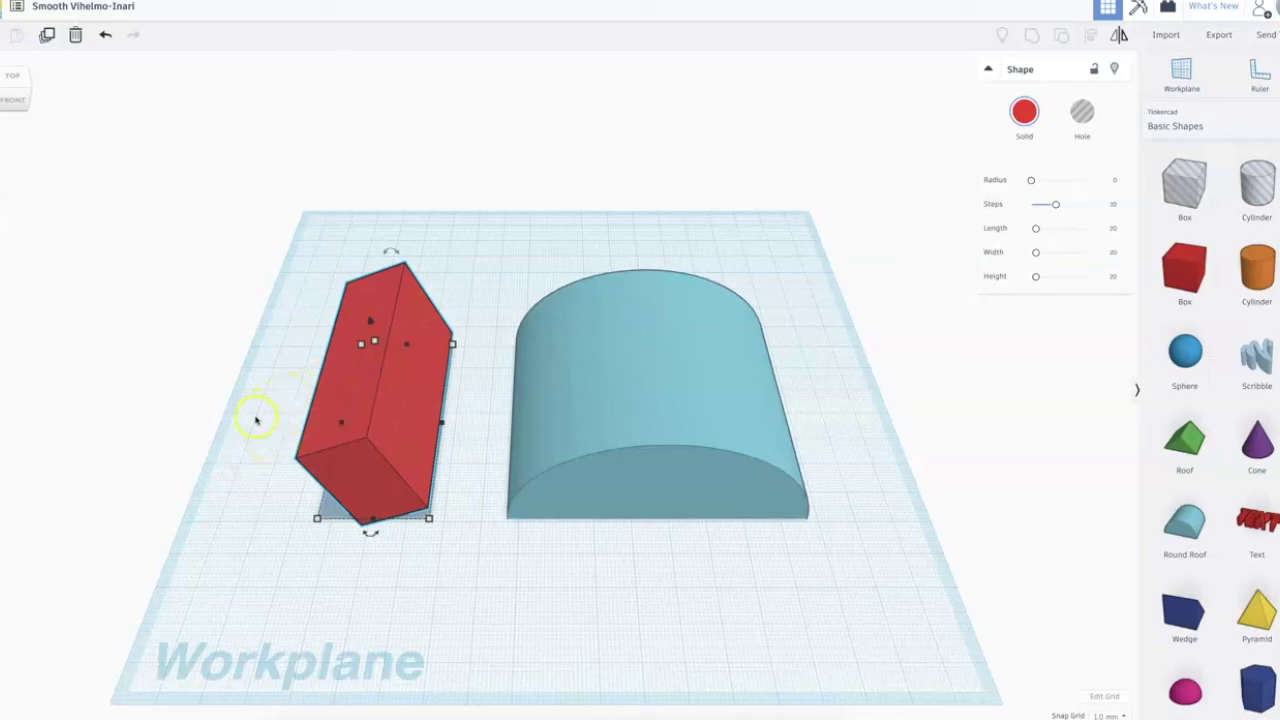
pyautogui.press('Right')
pyautogui.press('Right')
pyautogui.press('Right')
pyautogui.press('Right')
pyautogui.press('Right')
pyautogui.press('Right')
pyautogui.press('Right')
pyautogui.press('Right')
pyautogui.press('Right')
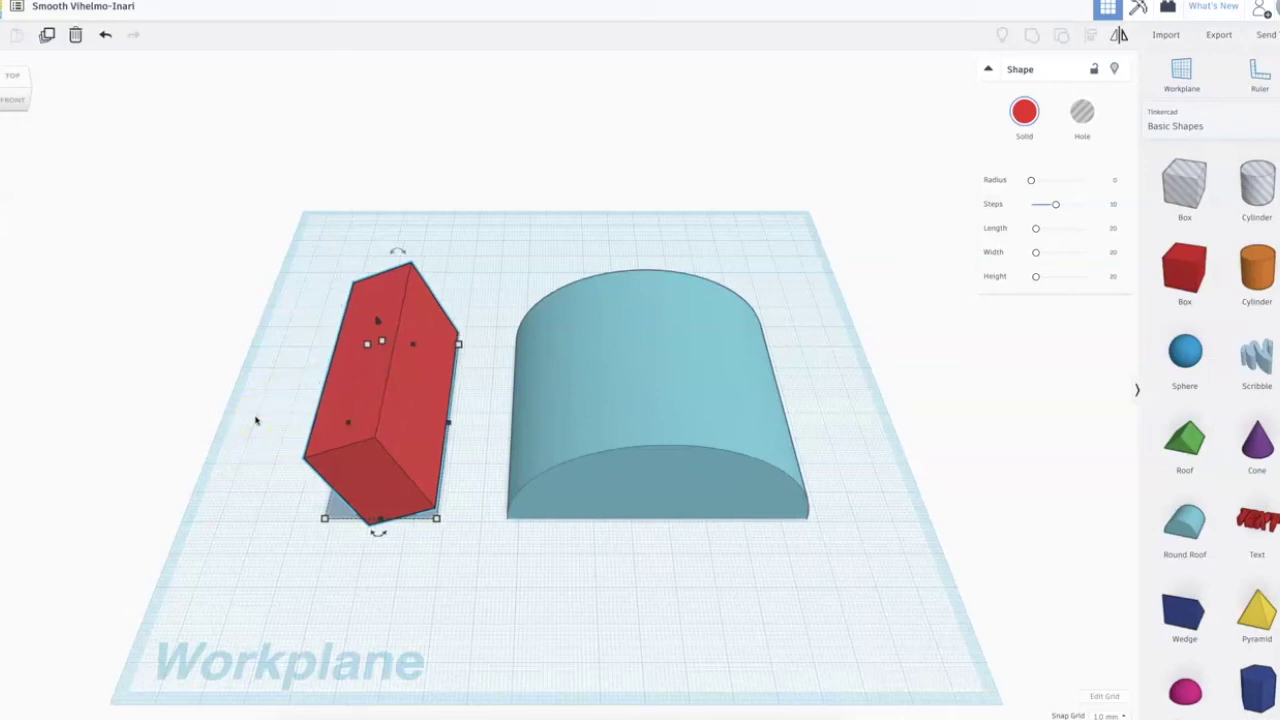
pyautogui.press('Right')
pyautogui.press('Right')
pyautogui.press('Right')
pyautogui.press('Right')
pyautogui.press('Right')
pyautogui.press('Right')
pyautogui.press('Right')
pyautogui.press('Right')
pyautogui.press('Right')
pyautogui.press('Right')
pyautogui.press('Right')
pyautogui.press('Right')
pyautogui.press('Right')
pyautogui.press('Right')
pyautogui.press('Right')
pyautogui.press('Right')
pyautogui.press('Right')
pyautogui.press('Right')
pyautogui.press('Right')
pyautogui.press('Right')
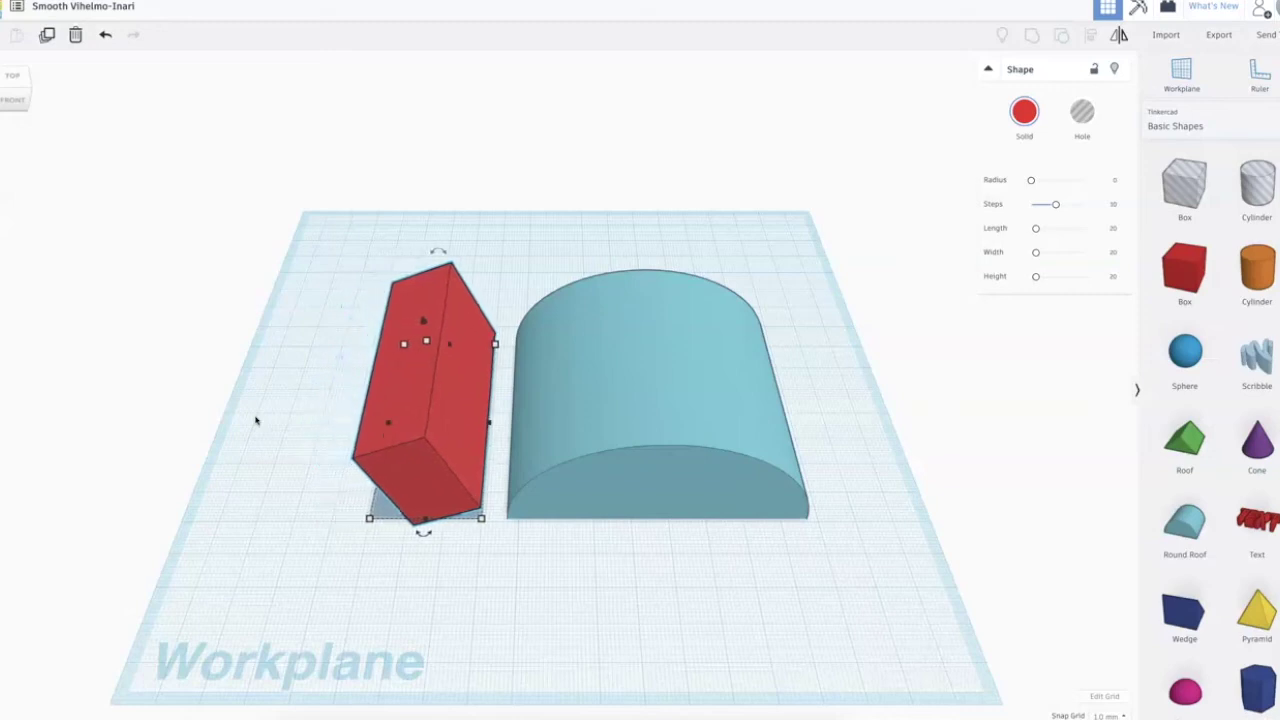
pyautogui.press('Right')
pyautogui.press('Right')
pyautogui.press('Right')
pyautogui.press('Right')
pyautogui.press('Right')
pyautogui.press('Right')
pyautogui.press('Right')
pyautogui.press('Right')
pyautogui.press('Right')
pyautogui.press('Right')
pyautogui.press('Right')
pyautogui.press('Right')
pyautogui.press('Right')
pyautogui.press('Right')
pyautogui.press('Right')
pyautogui.press('Right')
pyautogui.press('Right')
pyautogui.press('Right')
pyautogui.press('Right')
pyautogui.press('Right')
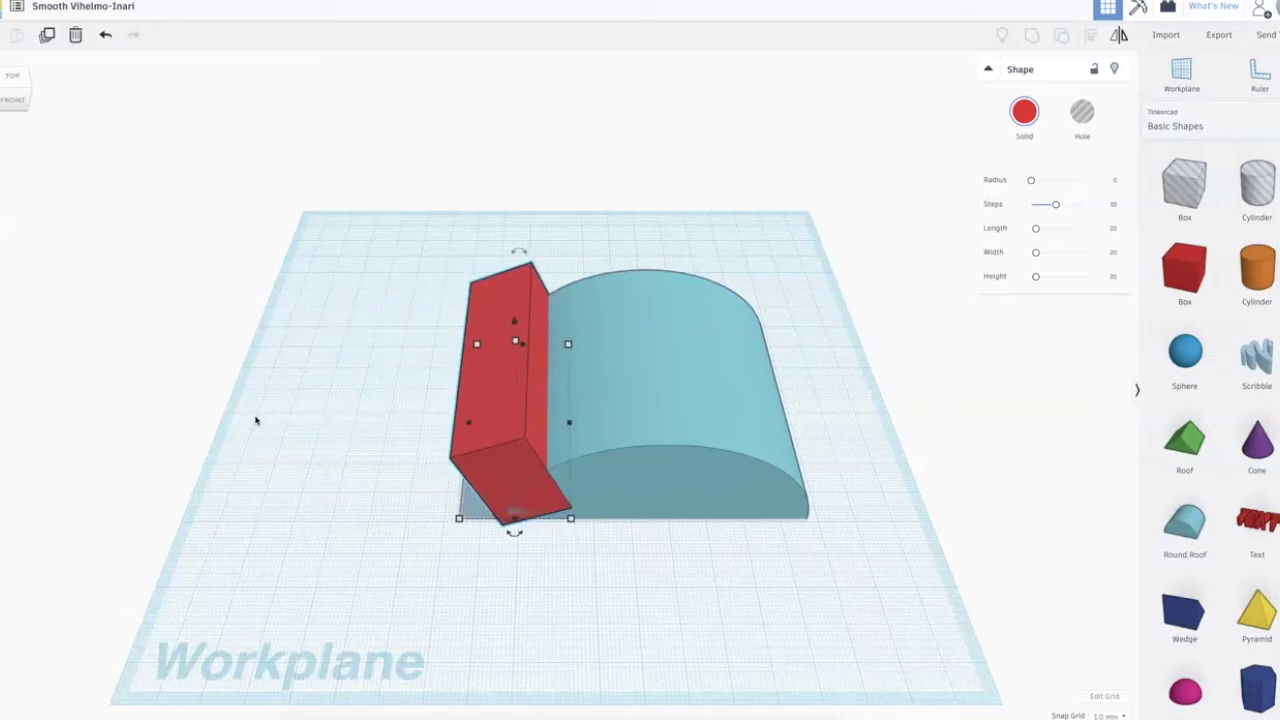
pyautogui.press('Right')
pyautogui.press('Right')
pyautogui.press('Right')
pyautogui.press('Right')
pyautogui.press('Right')
pyautogui.press('Right')
pyautogui.press('Right')
pyautogui.press('Right')
pyautogui.press('Right')
pyautogui.press('Right')
pyautogui.press('Right')
pyautogui.press('Right')
pyautogui.press('Right')
pyautogui.press('Right')
pyautogui.press('Right')
pyautogui.press('Right')
pyautogui.press('Right')
pyautogui.press('Right')
pyautogui.press('Right')
pyautogui.press('Right')
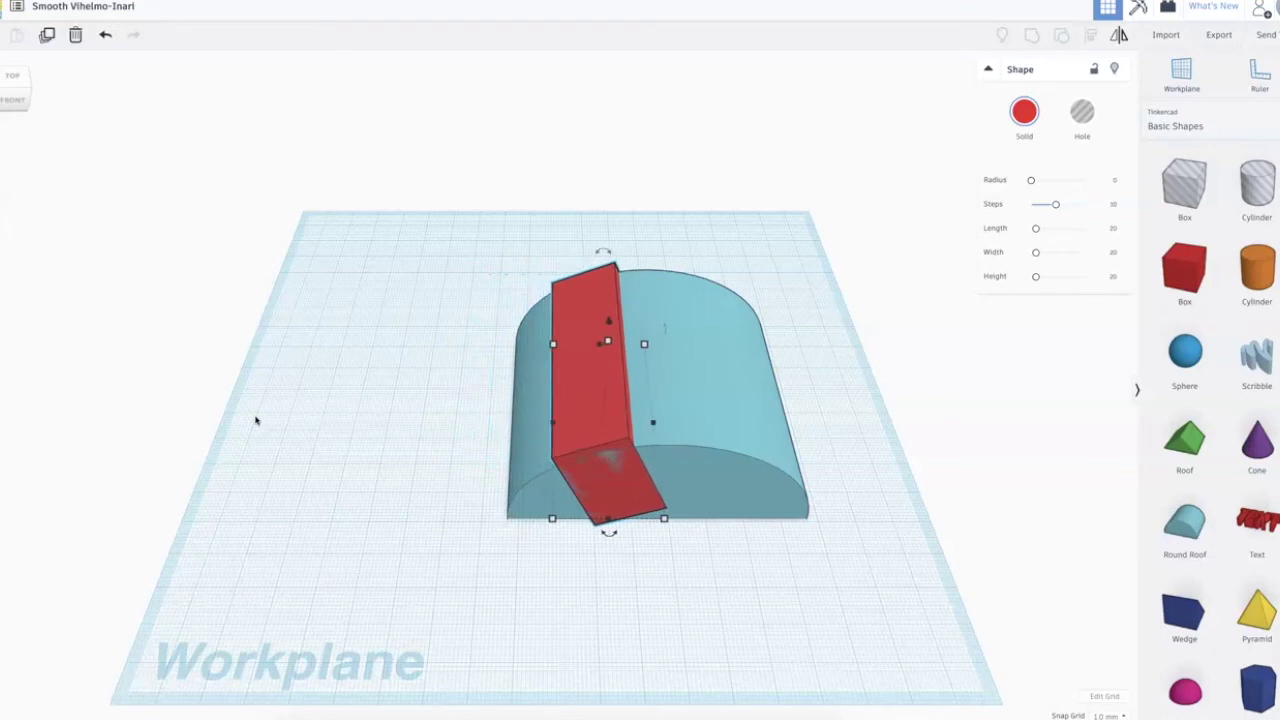
pyautogui.press('Right')
pyautogui.press('Right')
pyautogui.press('Right')
pyautogui.press('Right')
pyautogui.press('Right')
pyautogui.press('Right')
pyautogui.press('Right')
pyautogui.press('Right')
pyautogui.press('Right')
pyautogui.press('Right')
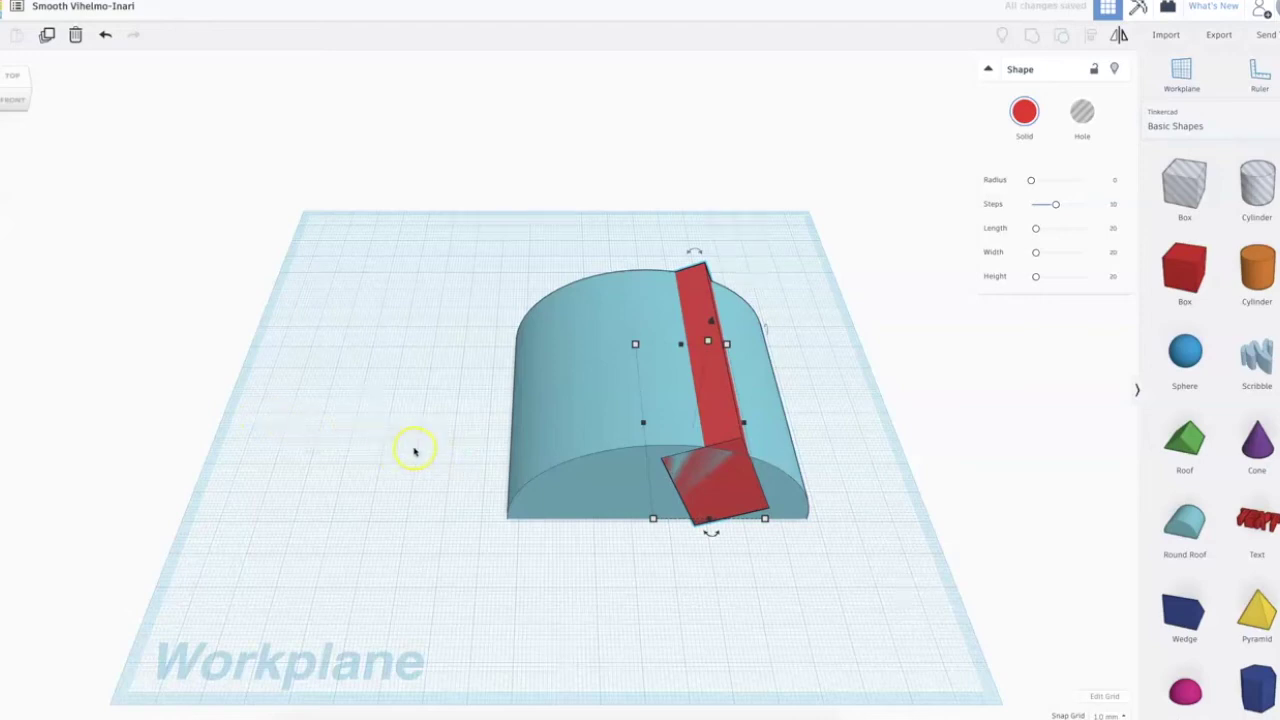
# Raise the tilted red box about 4 mm so it leaves a base of the round roof beneath it.
pyautogui.moveTo(425, 467); pyautogui.dragTo(416, 394, button='right')
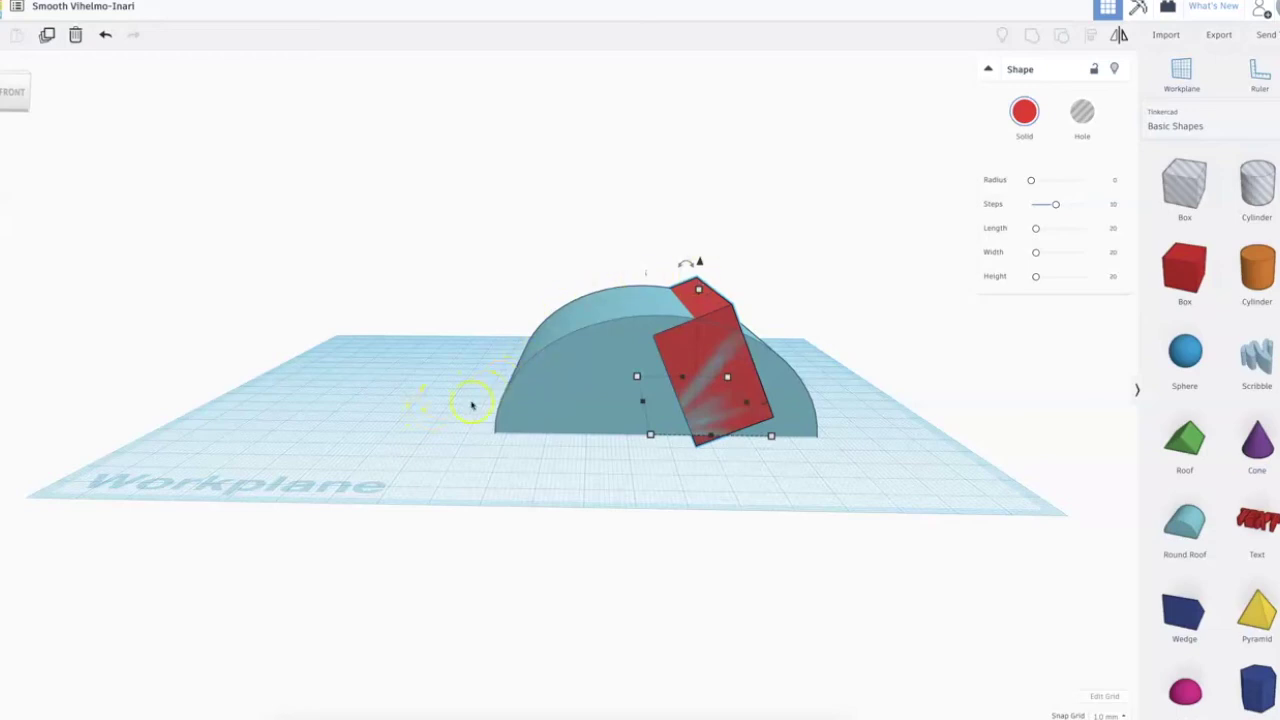
pyautogui.moveTo(463, 407); pyautogui.dragTo(465, 386, button='right')
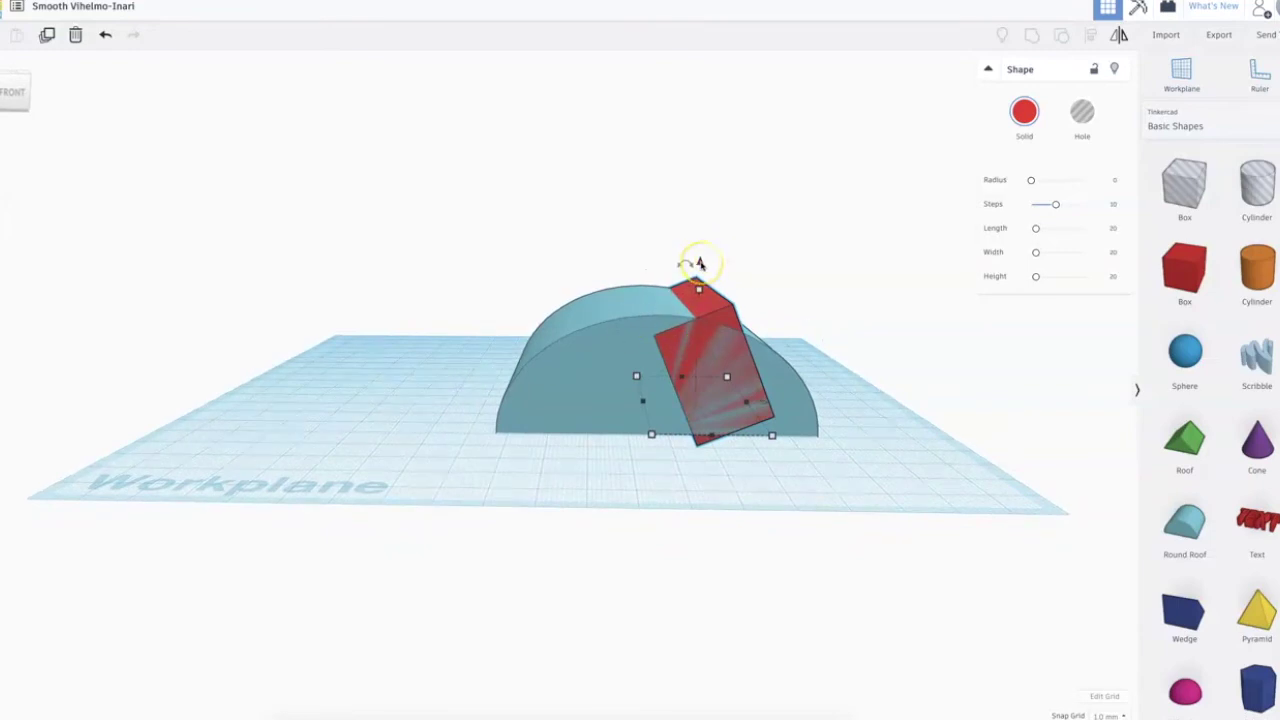
pyautogui.moveTo(700, 263); pyautogui.dragTo(706, 239)
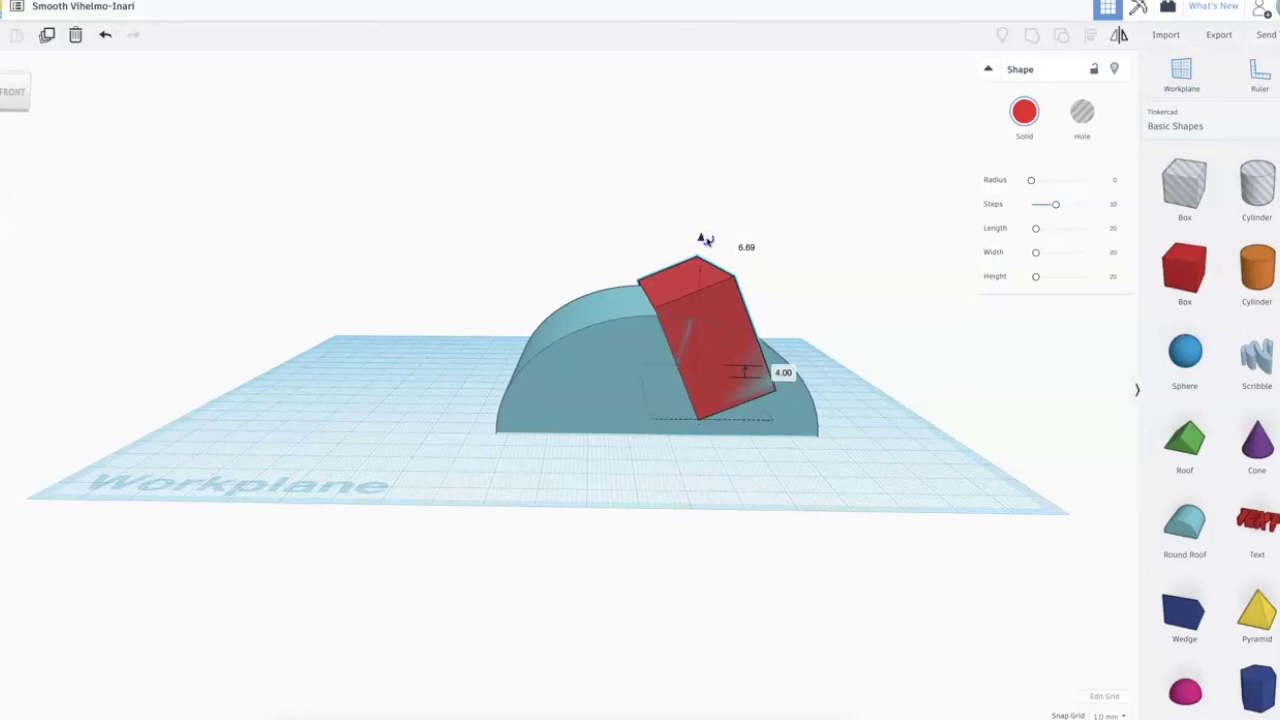
pyautogui.moveTo(715, 487); pyautogui.dragTo(689, 469, button='right')
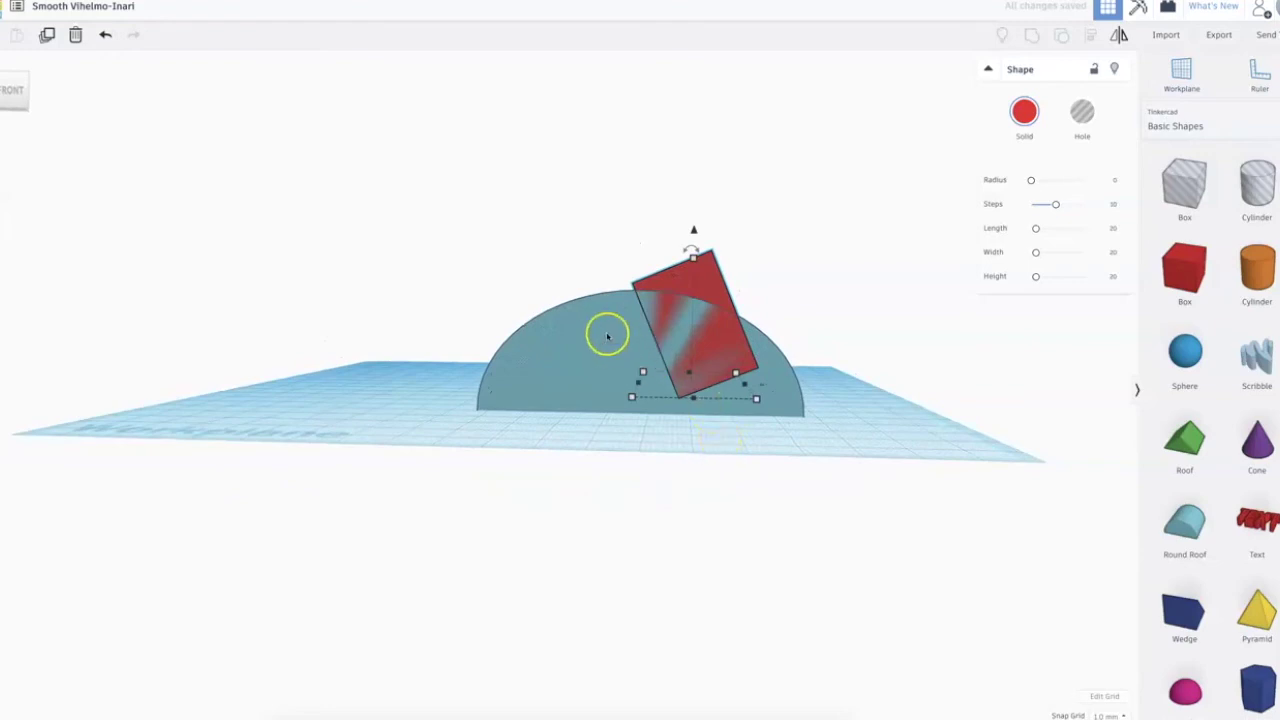
pyautogui.scroll(-3, 634, 294)
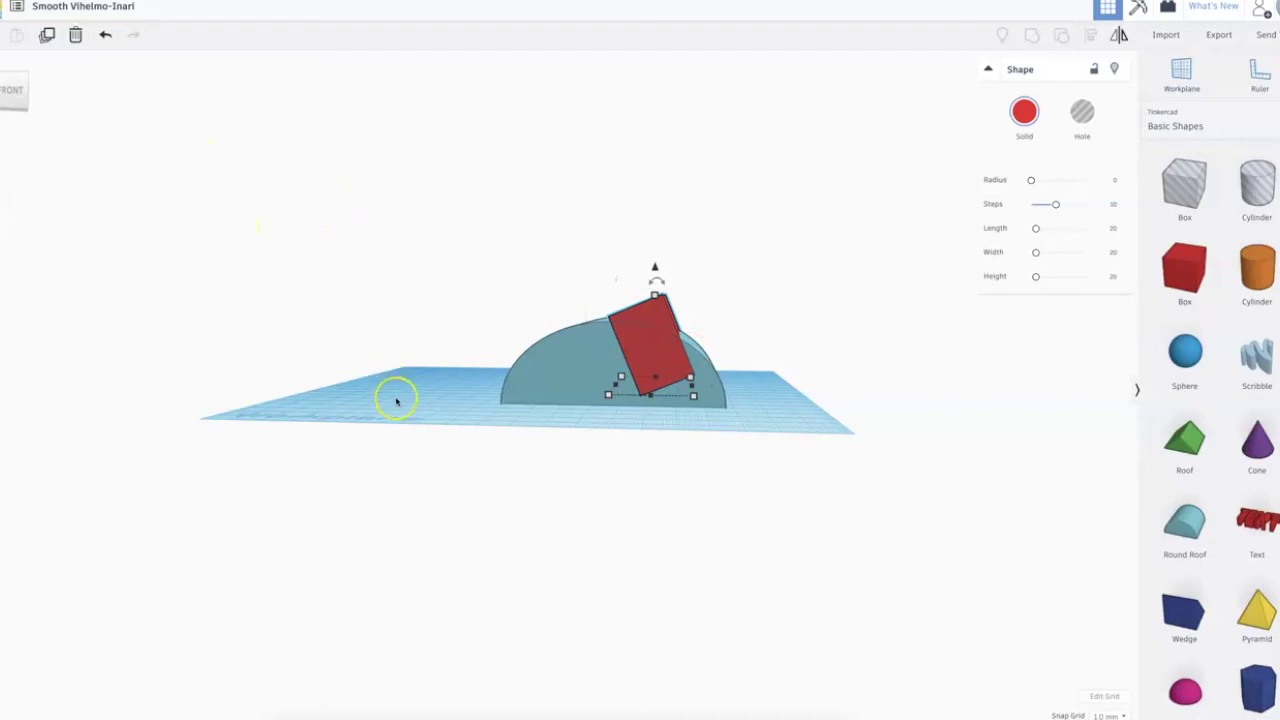
# Turn the tilted box into a hole and group it with the round roof to cut a slanted slot.
pyautogui.moveTo(414, 386); pyautogui.dragTo(435, 447, button='right')
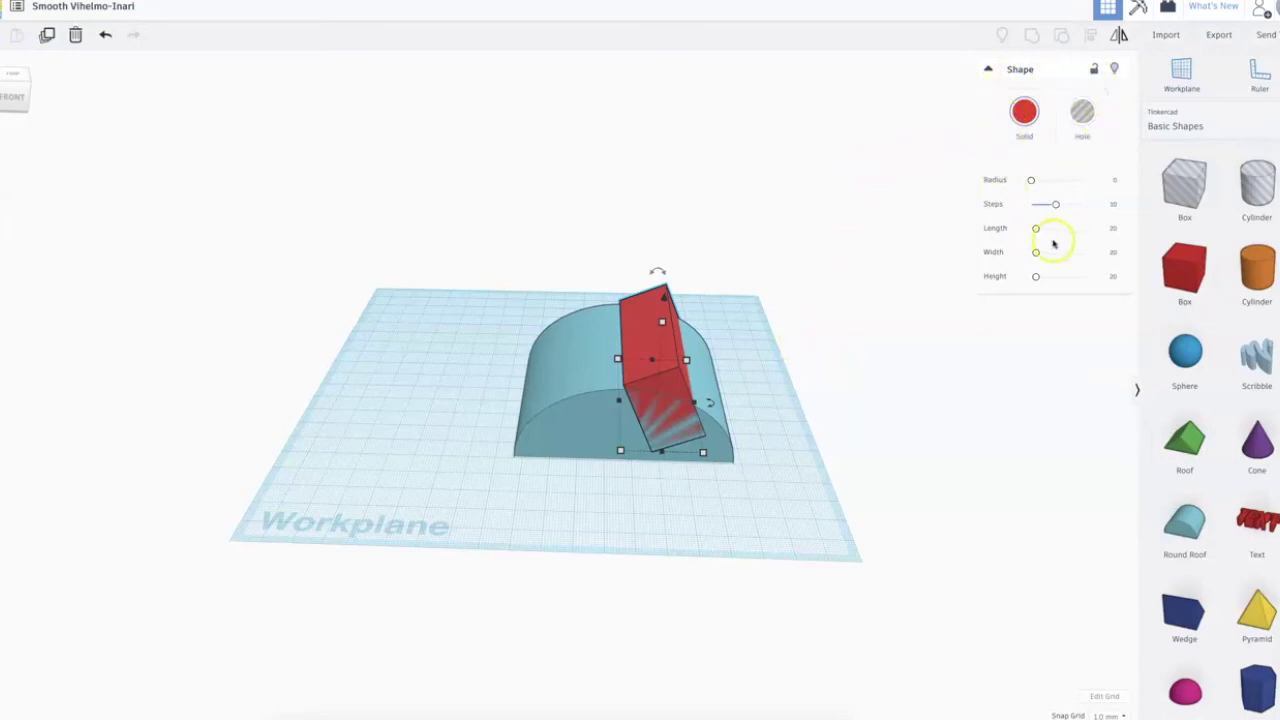
pyautogui.click(988, 68)
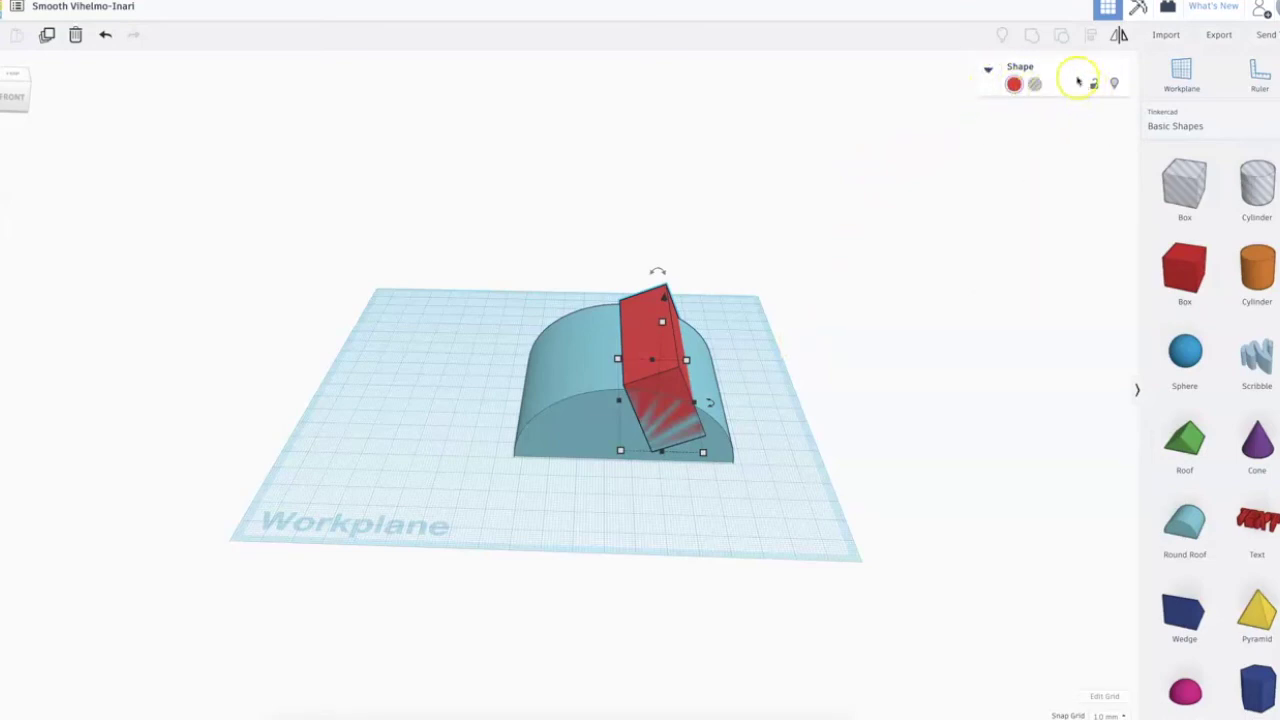
pyautogui.click(988, 69)
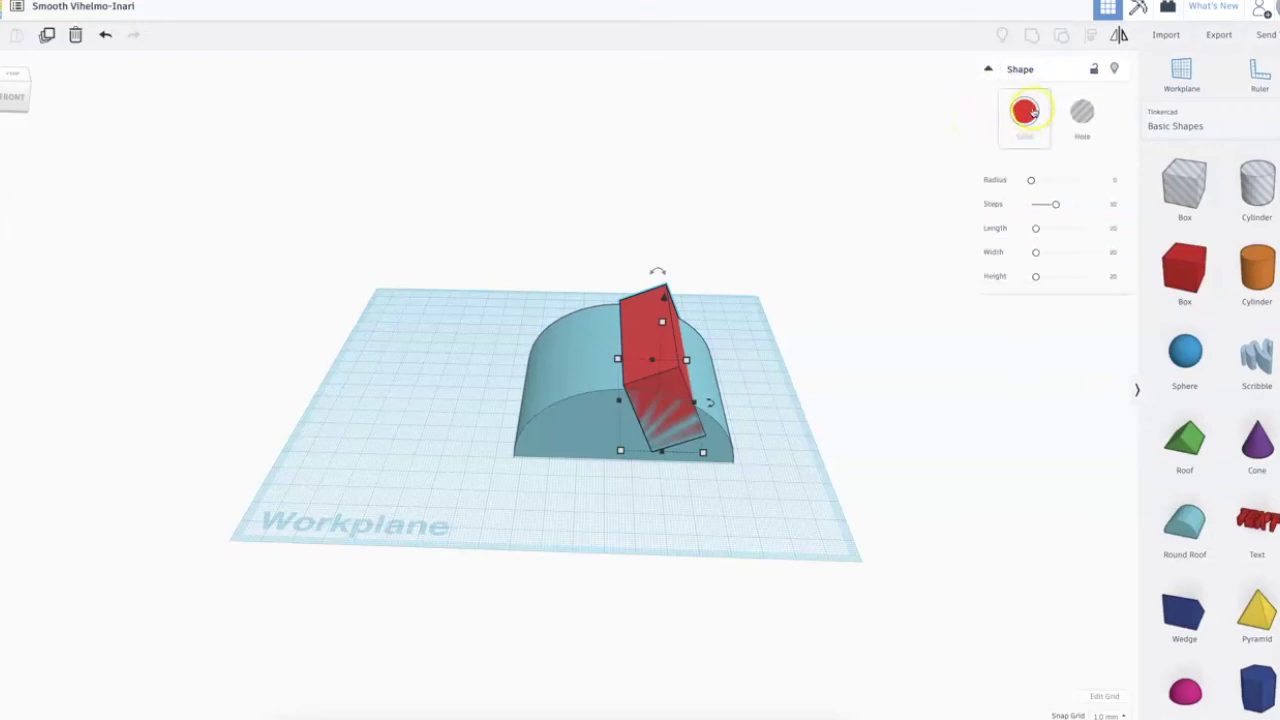
pyautogui.click(1082, 111)
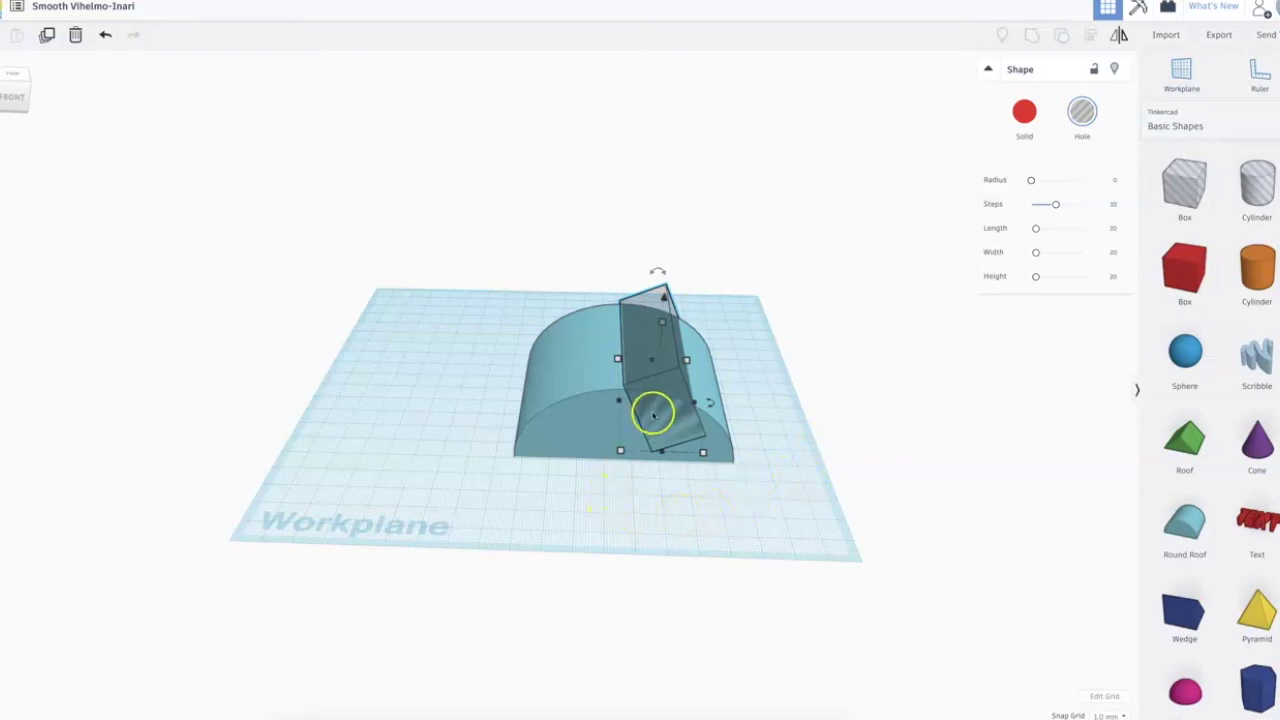
pyautogui.keyDown('shift'); pyautogui.click(563, 386); pyautogui.keyUp('shift')
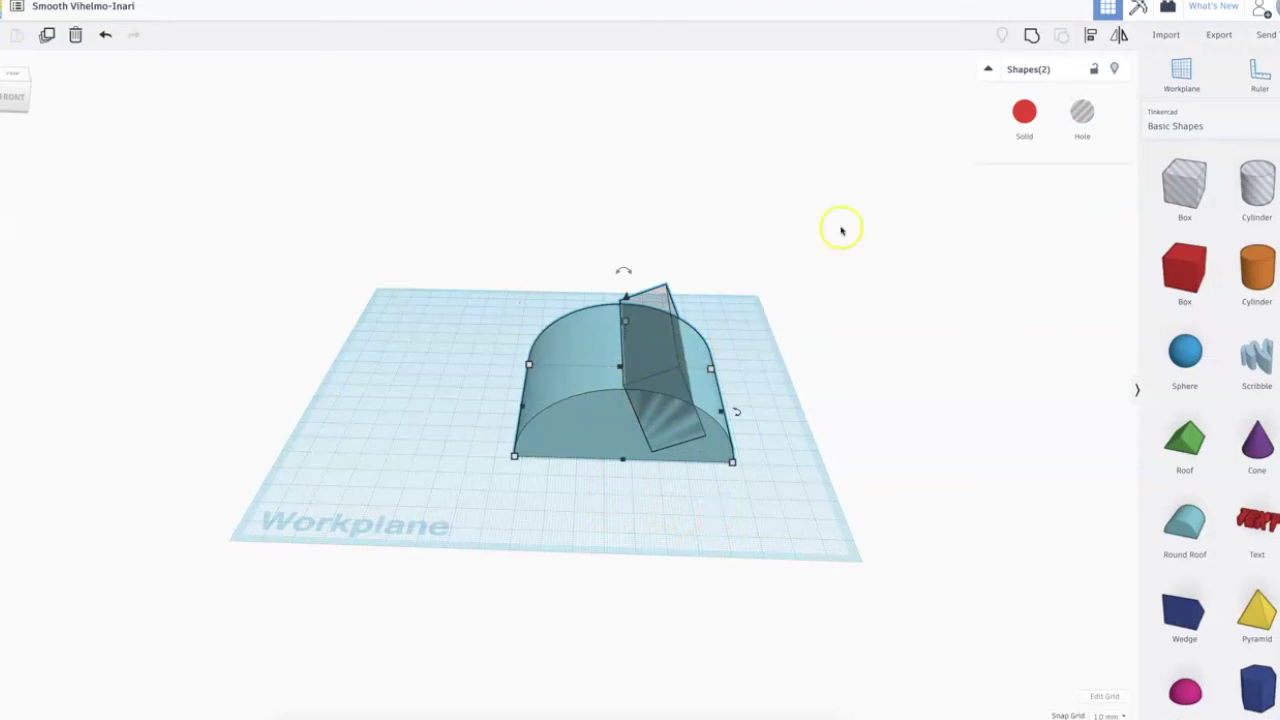
pyautogui.click(1032, 37)
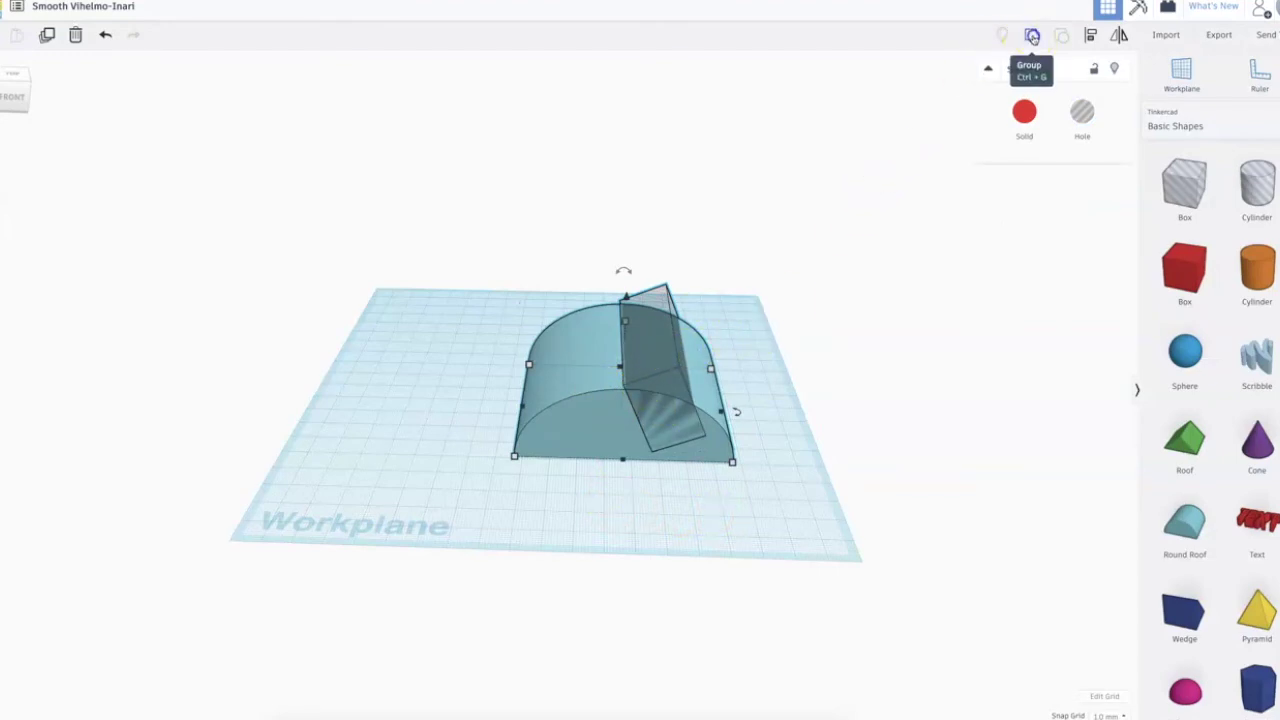
pyautogui.click(794, 509)
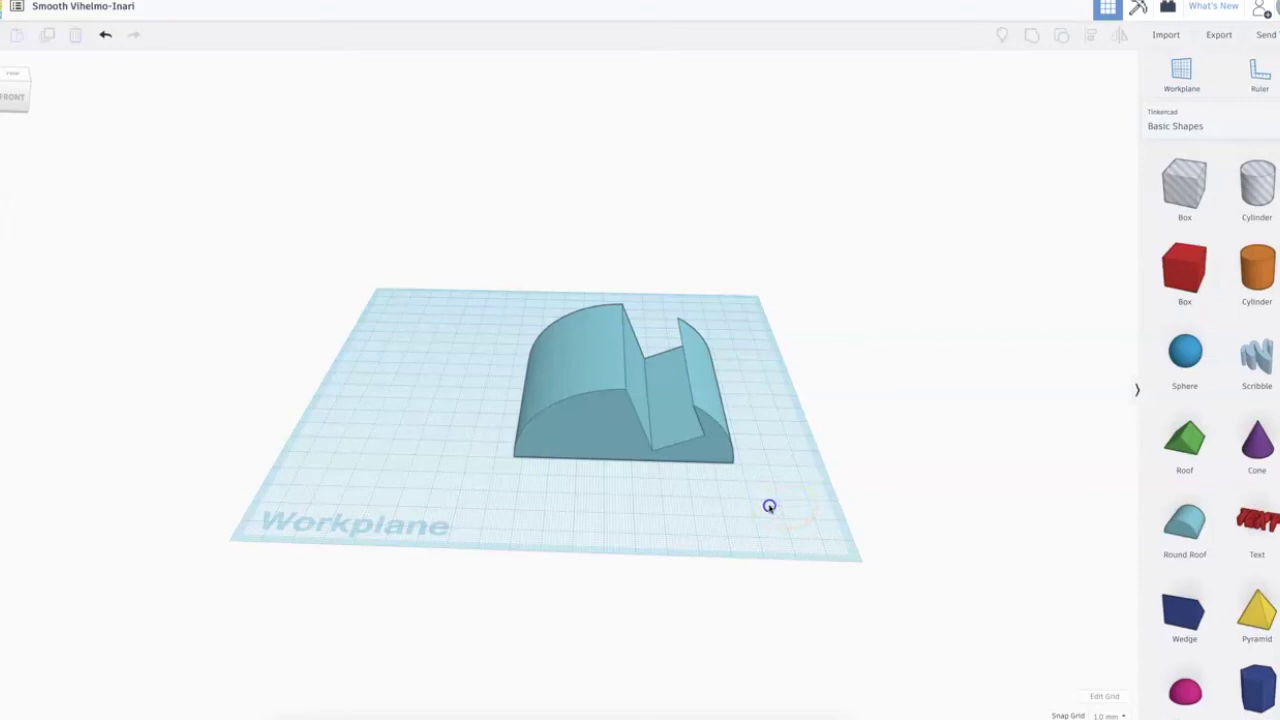
# Add a cylinder hole beside the slotted round roof and rotate it onto its side, pointing across the slot.
pyautogui.moveTo(782, 503); pyautogui.dragTo(508, 489, button='right')
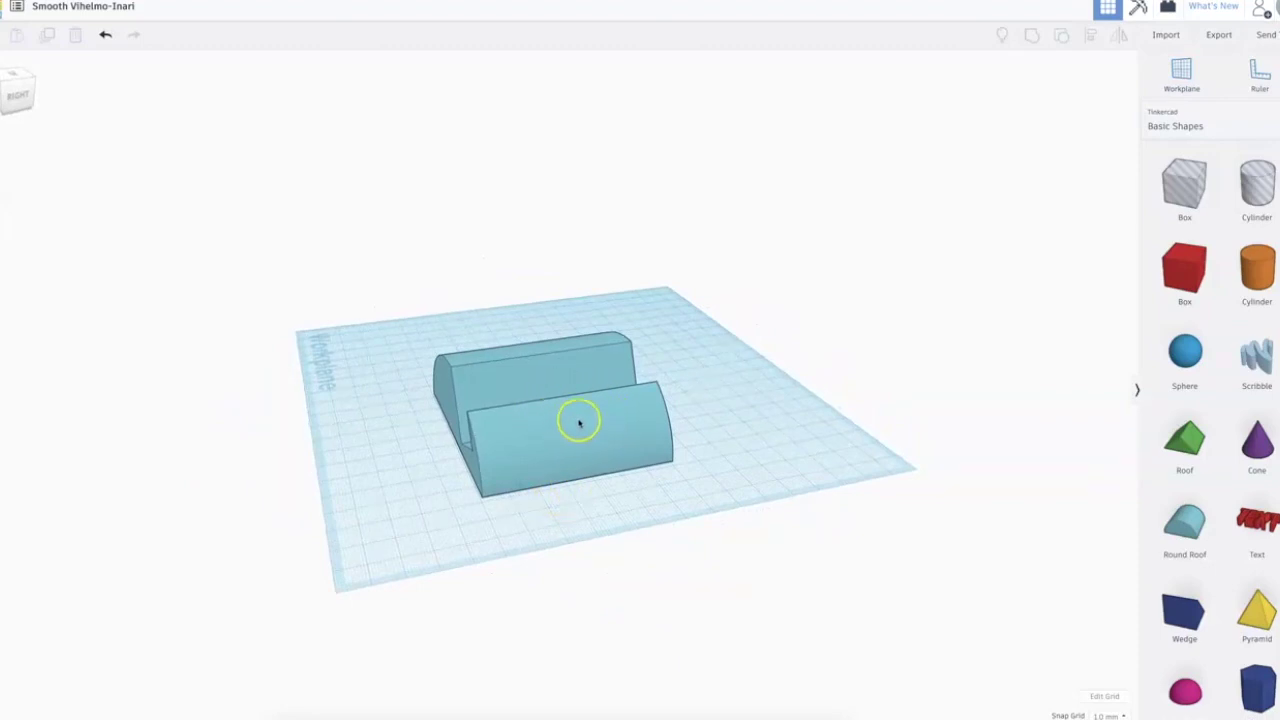
pyautogui.moveTo(463, 480); pyautogui.dragTo(730, 487, button='right')
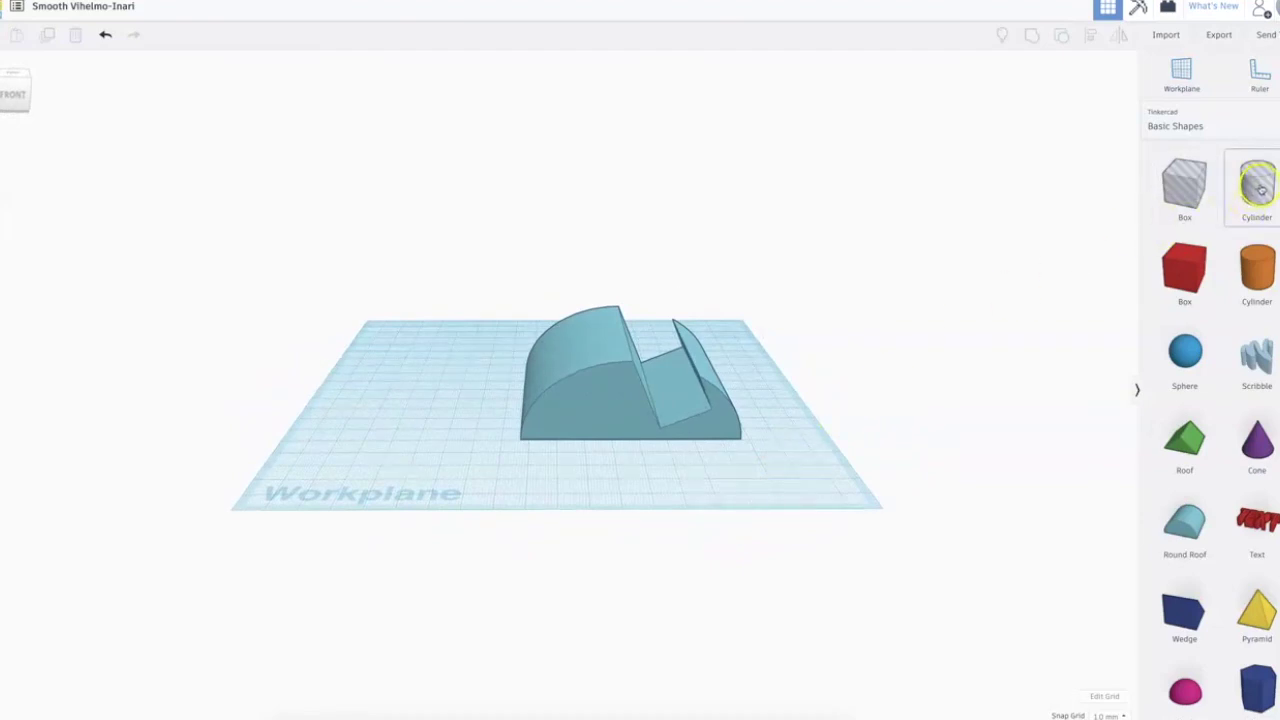
pyautogui.moveTo(1256, 188); pyautogui.dragTo(851, 467)
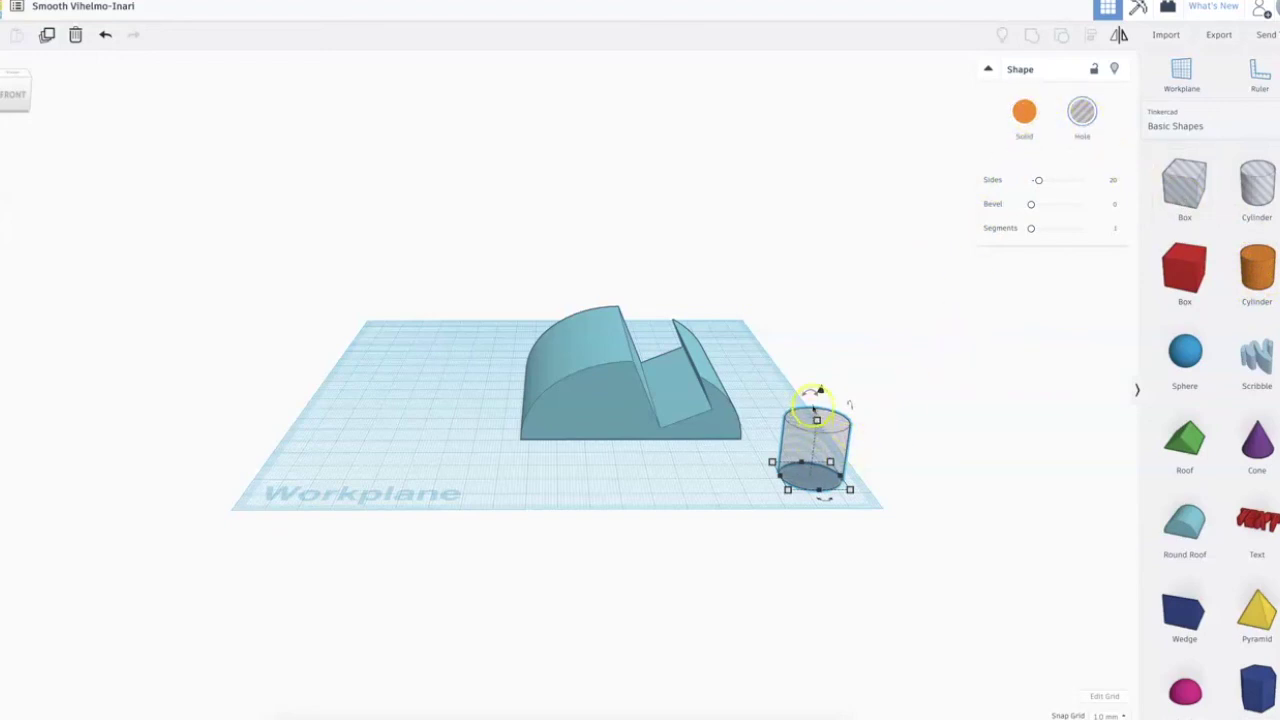
pyautogui.moveTo(812, 393); pyautogui.dragTo(799, 397)
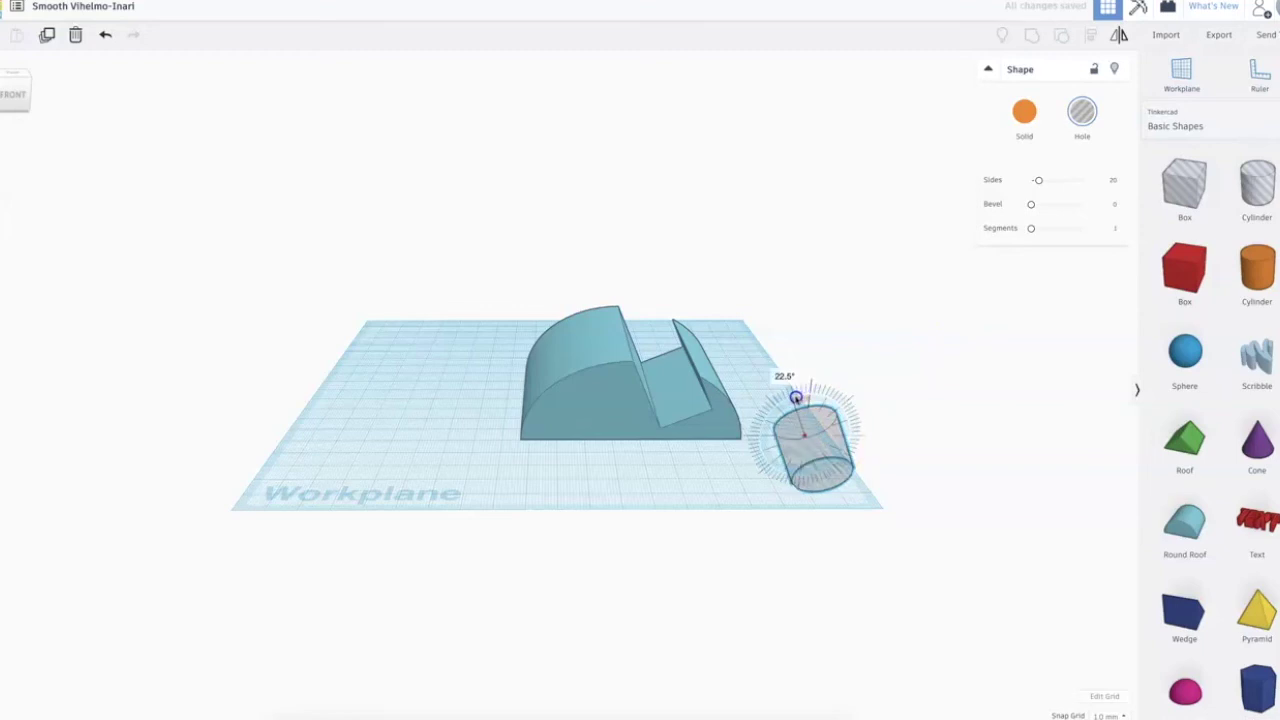
pyautogui.moveTo(791, 400); pyautogui.dragTo(735, 476)
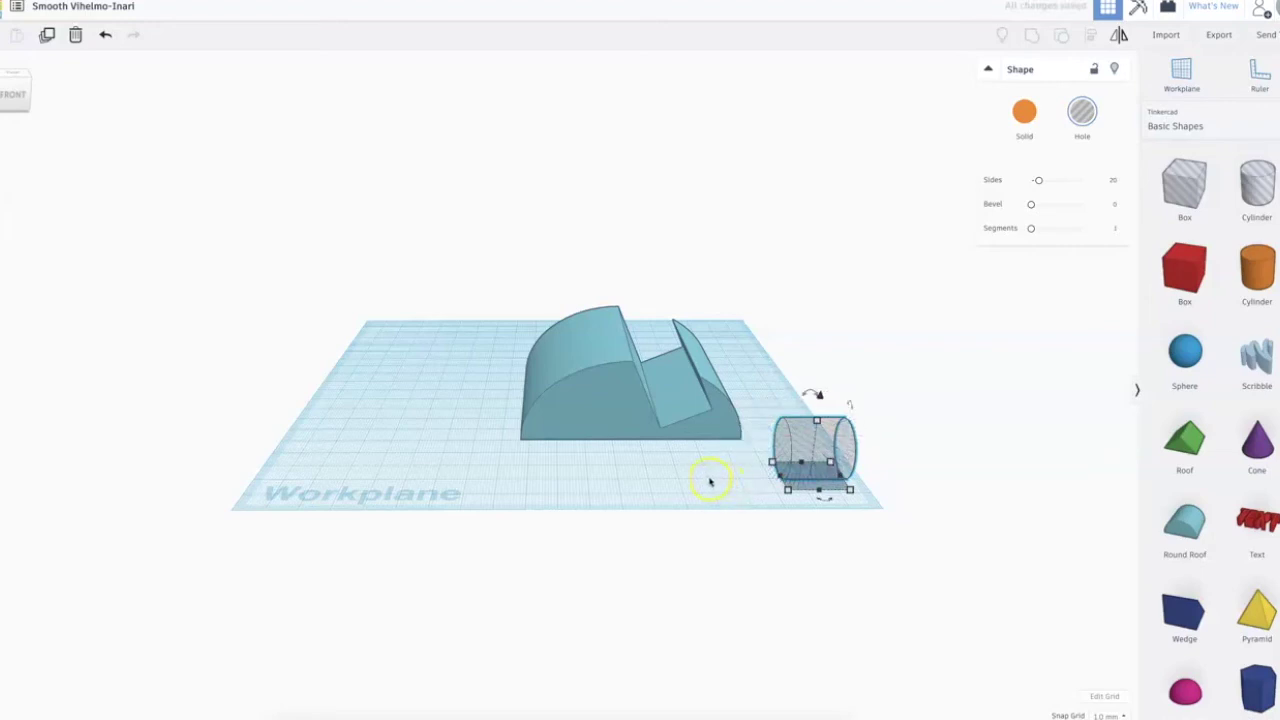
# Select the cylinder hole and the slotted roof together and align their centers along the workplane's depth.
pyautogui.keyDown('shift'); pyautogui.click(600, 400); pyautogui.keyUp('shift')
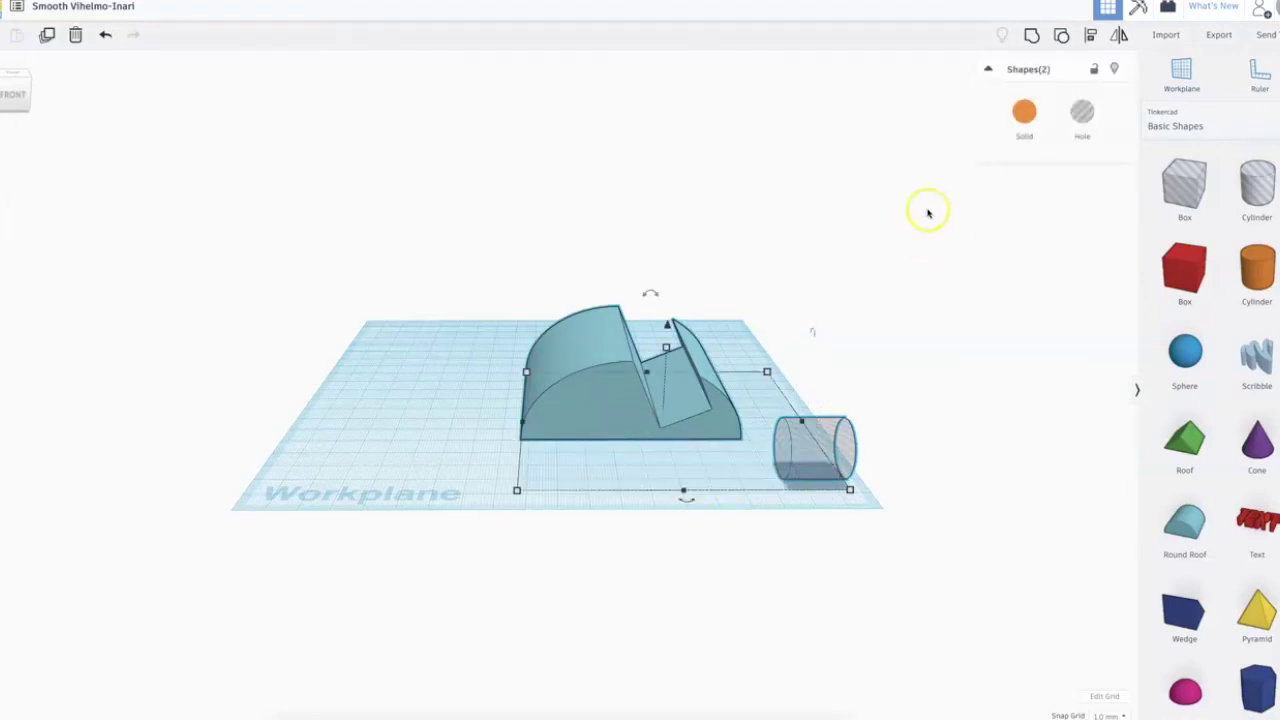
pyautogui.click(1092, 36)
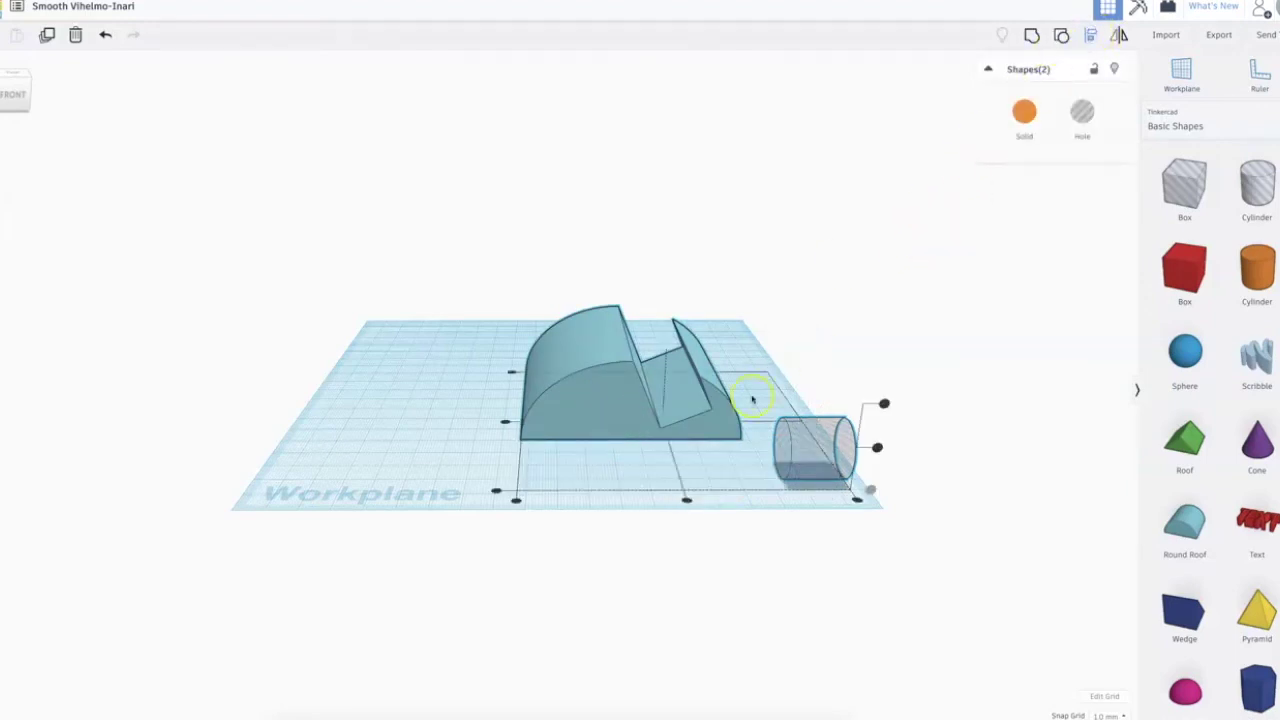
pyautogui.click(505, 421)
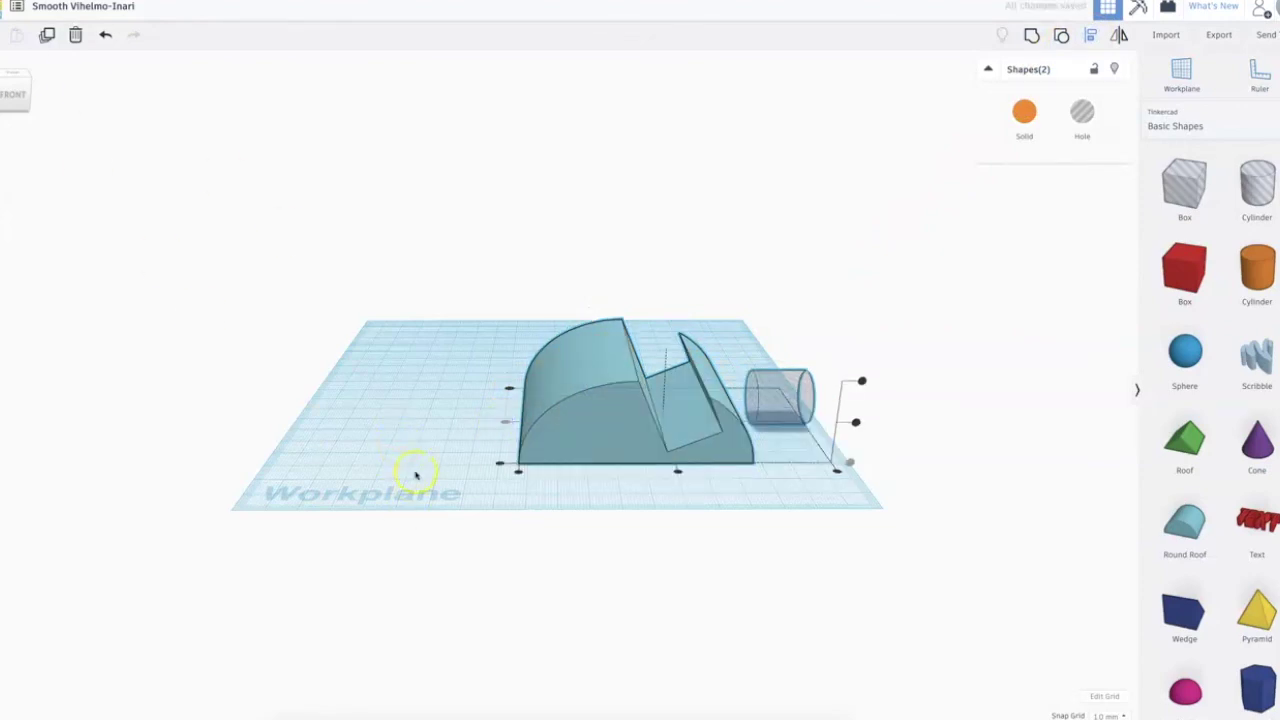
pyautogui.click(416, 474)
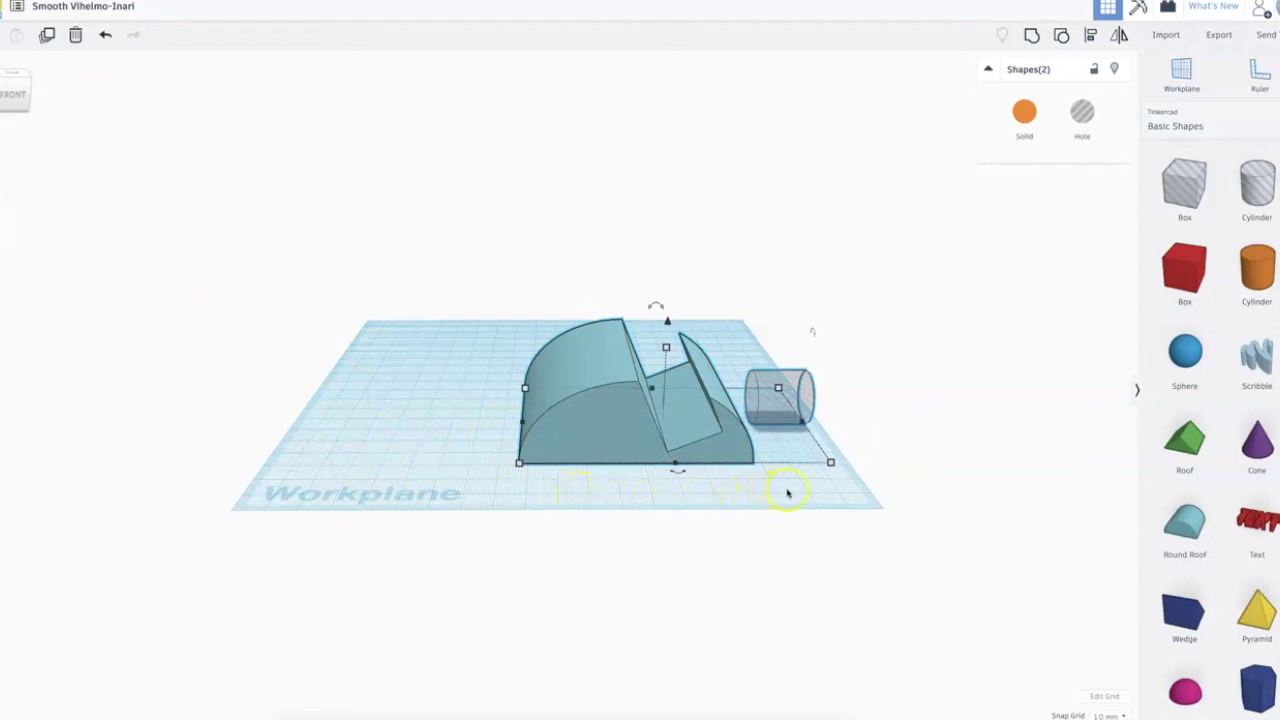
# Raise only the cylinder hole to 17 mm above the workplane.
pyautogui.moveTo(787, 492); pyautogui.dragTo(758, 463, button='right')
pyautogui.click(779, 380)
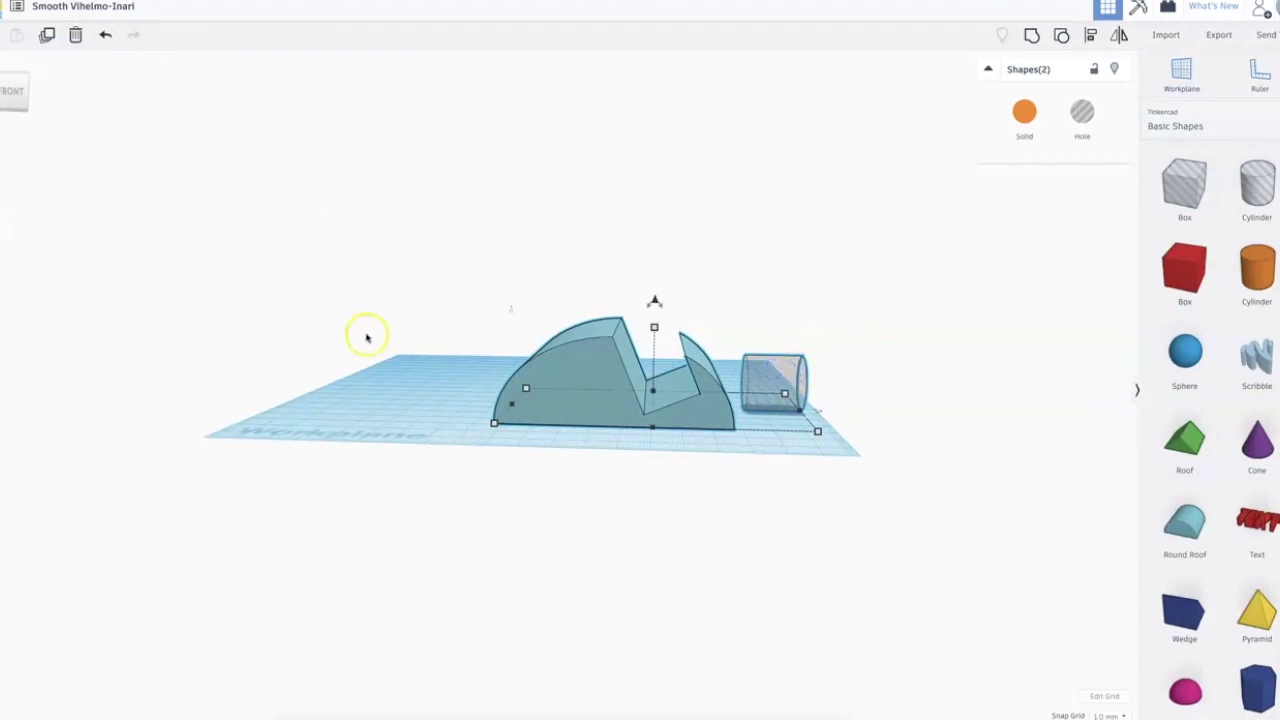
pyautogui.click(400, 394)
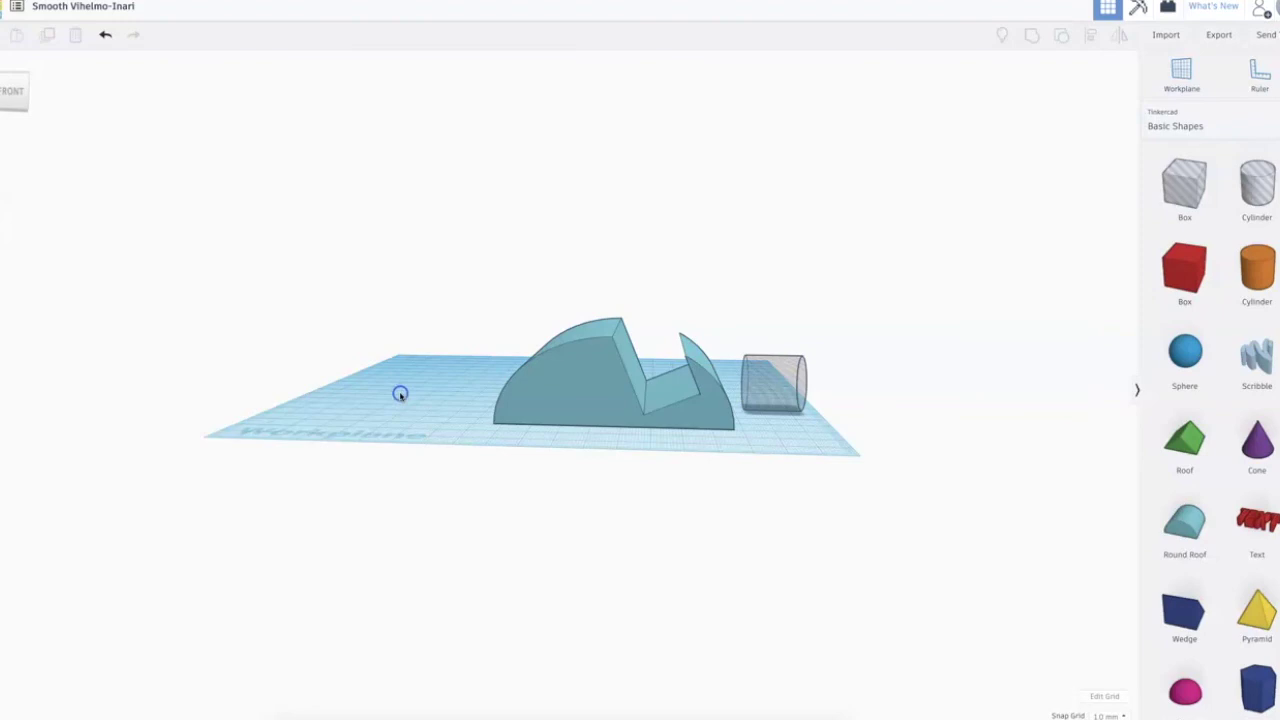
pyautogui.click(775, 373)
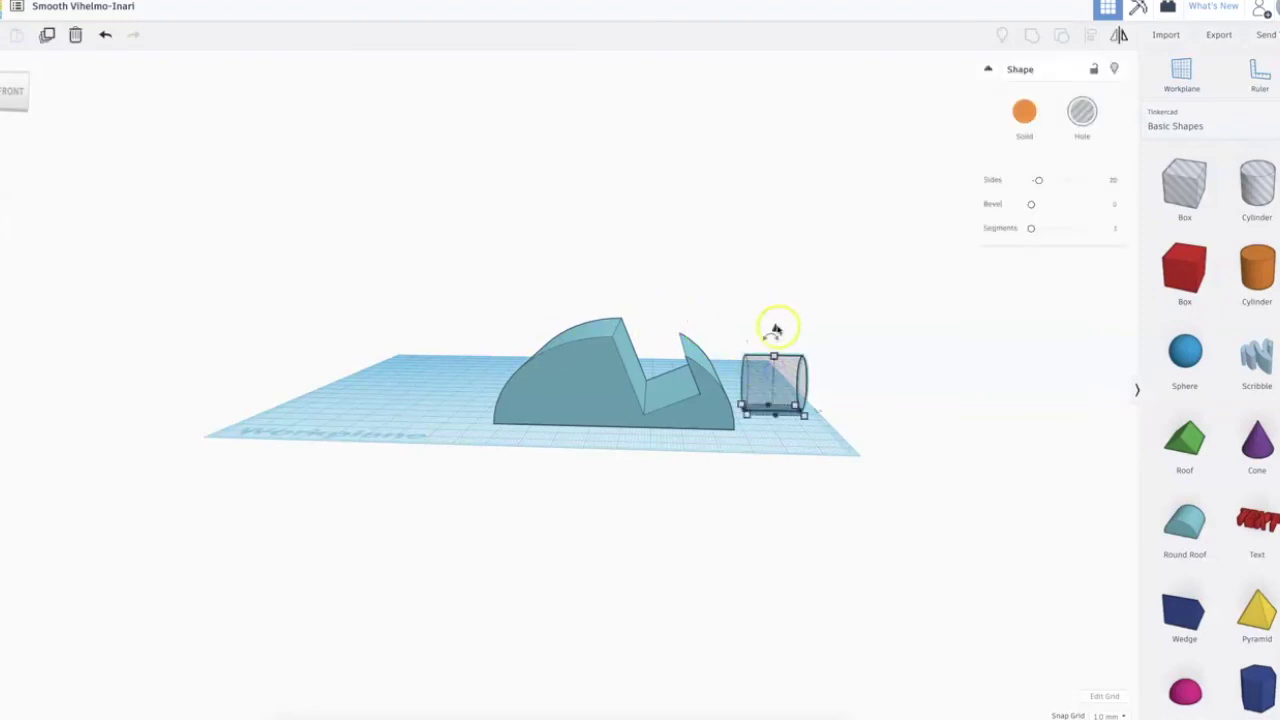
pyautogui.moveTo(774, 331); pyautogui.dragTo(782, 284)
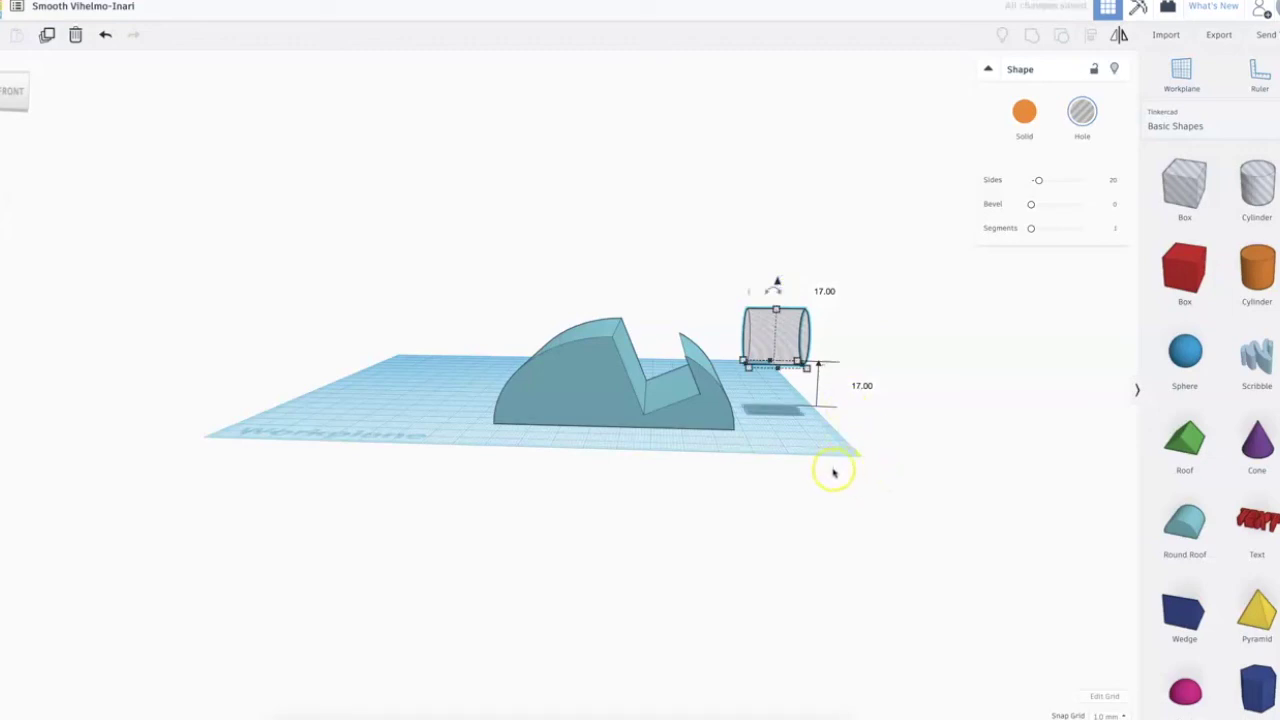
# Move the cylinder hole sideways until it passes through the thin wall beside the slanted slot.
pyautogui.moveTo(777, 472); pyautogui.dragTo(789, 509, button='right')
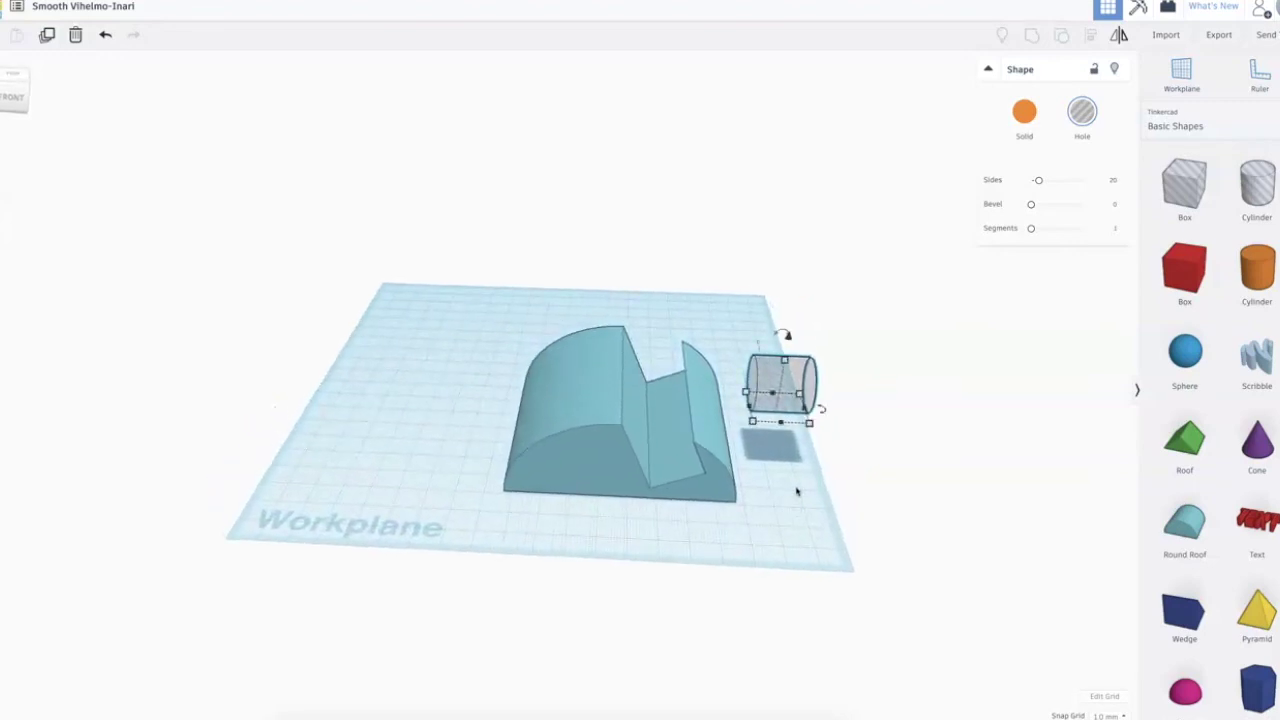
pyautogui.press('Left')
pyautogui.press('Left')
pyautogui.press('Left')
pyautogui.press('Left')
pyautogui.press('Left')
pyautogui.press('Left')
pyautogui.press('Left')
pyautogui.press('Left')
pyautogui.press('Left')
pyautogui.press('Left')
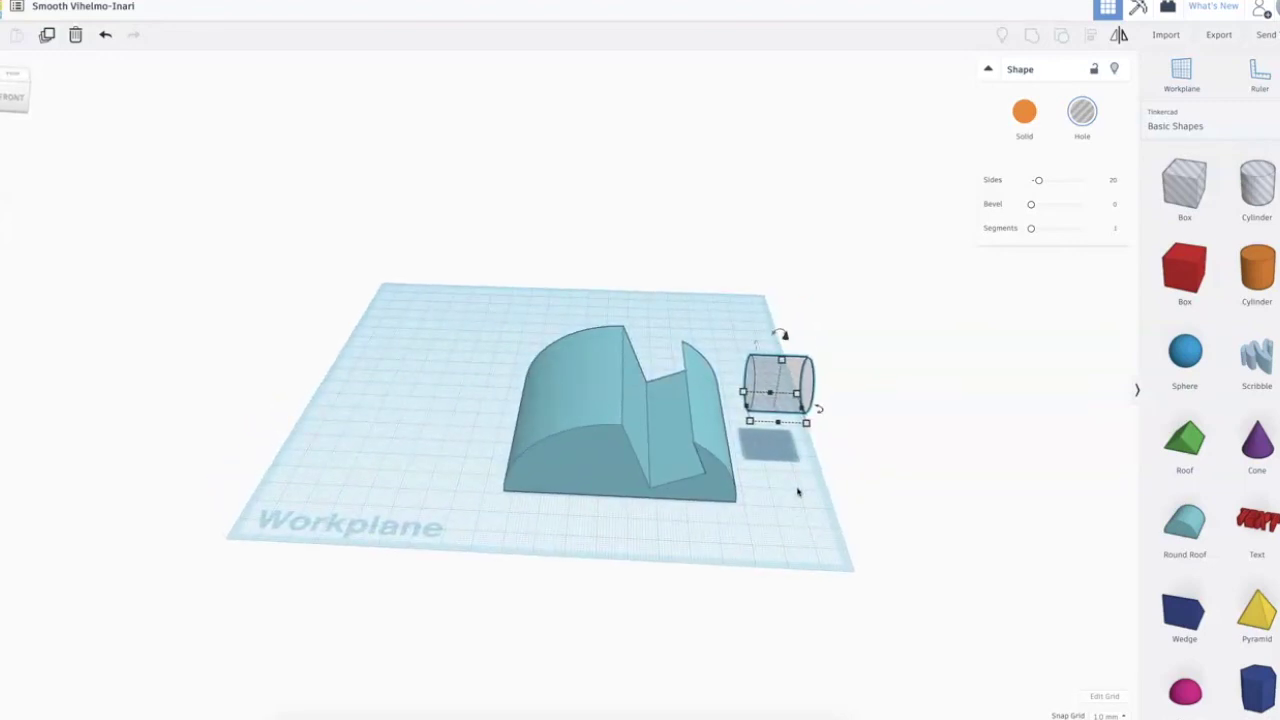
pyautogui.press('Left')
pyautogui.press('Left')
pyautogui.press('Left')
pyautogui.press('Left')
pyautogui.press('Left')
pyautogui.press('Left')
pyautogui.press('Left')
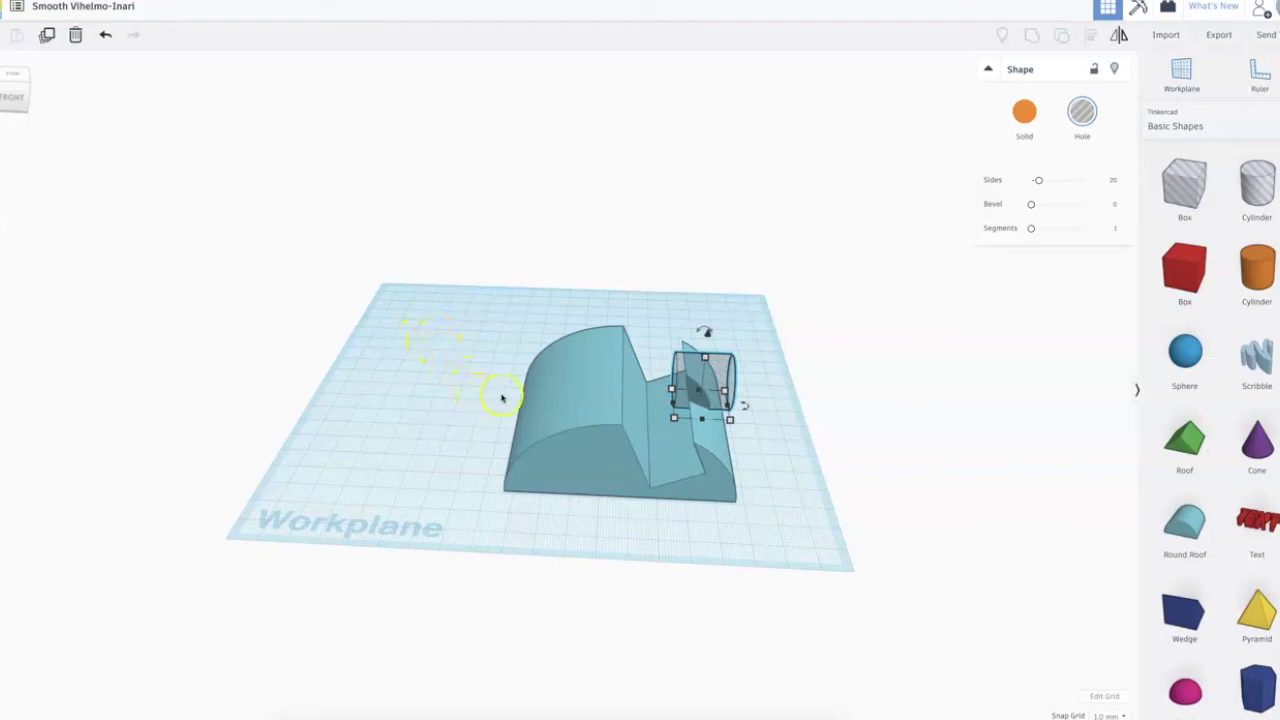
# Group the cylinder hole with the slotted roof to cut a rounded notch in the thin wall.
pyautogui.keyDown('shift'); pyautogui.click(566, 405); pyautogui.keyUp('shift')
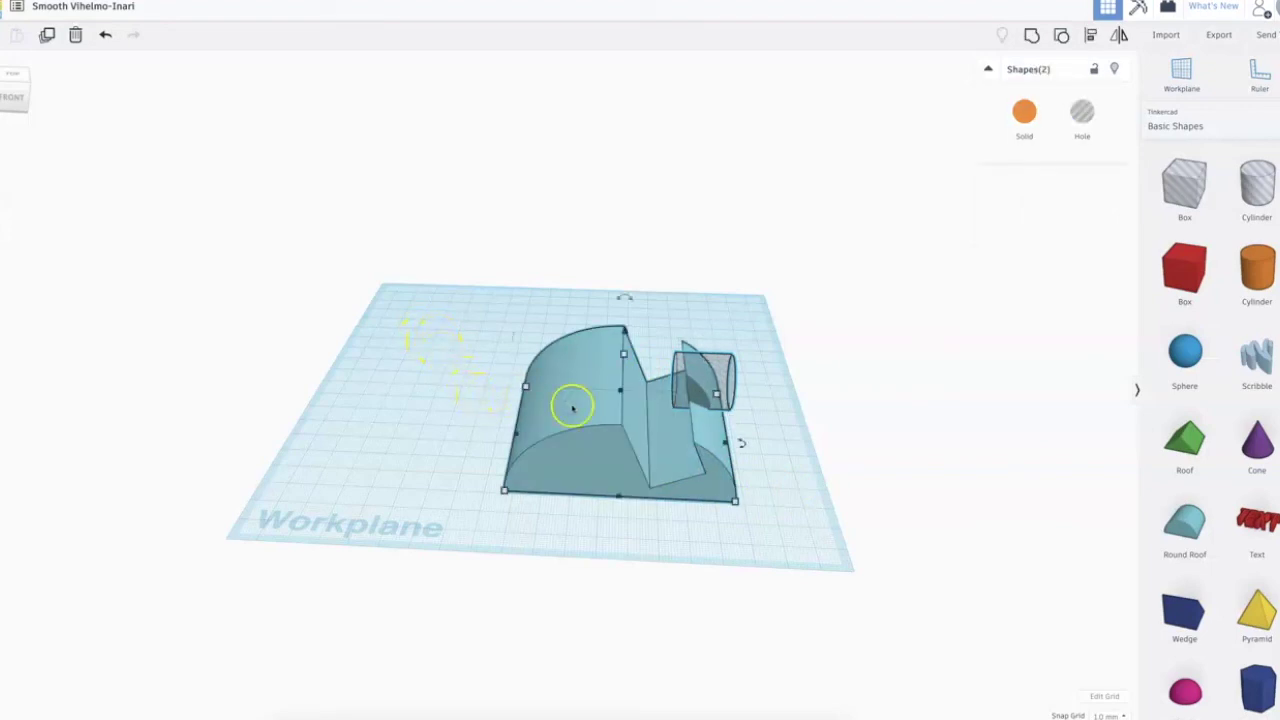
pyautogui.click(1032, 37)
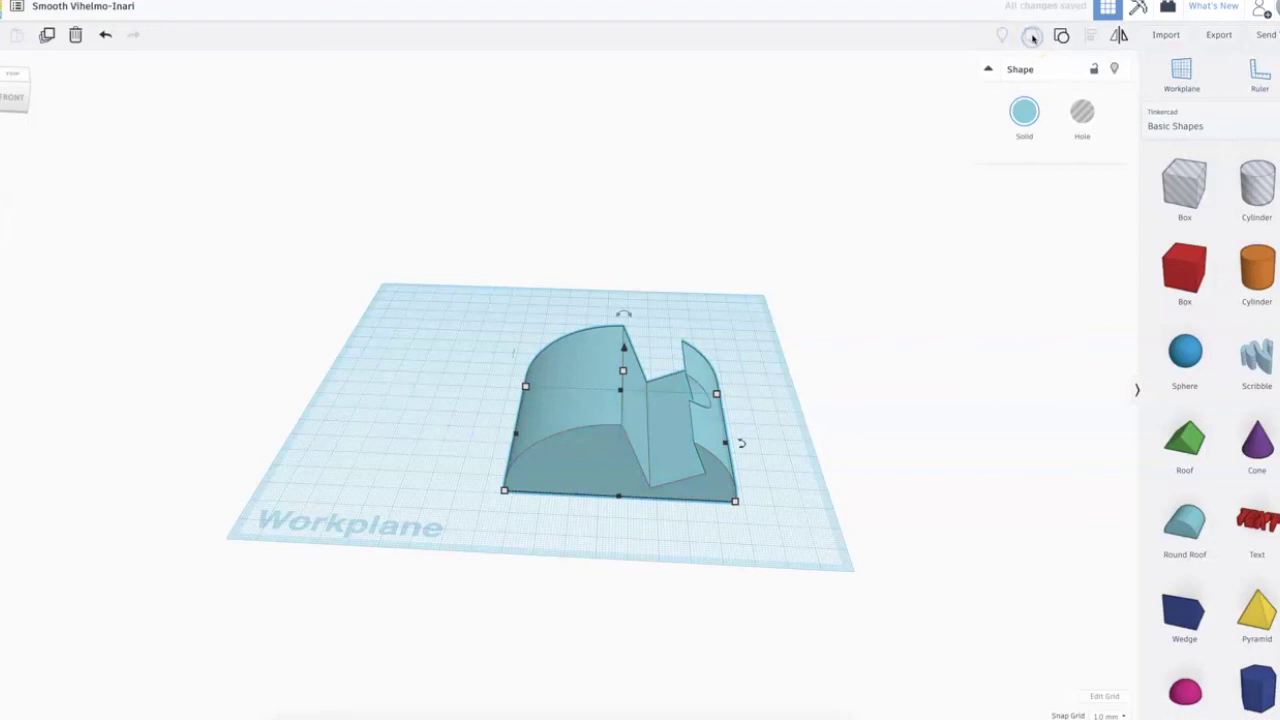
pyautogui.click(430, 427)
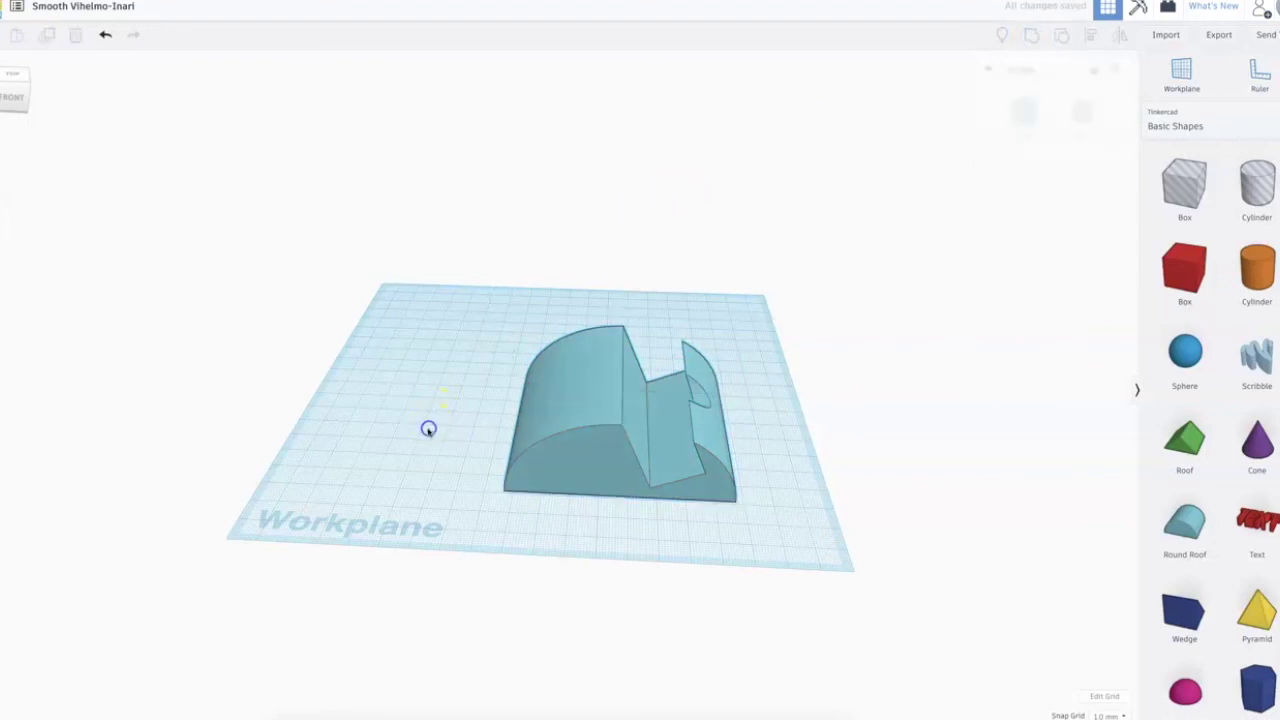
pyautogui.moveTo(459, 474); pyautogui.dragTo(375, 440, button='right')
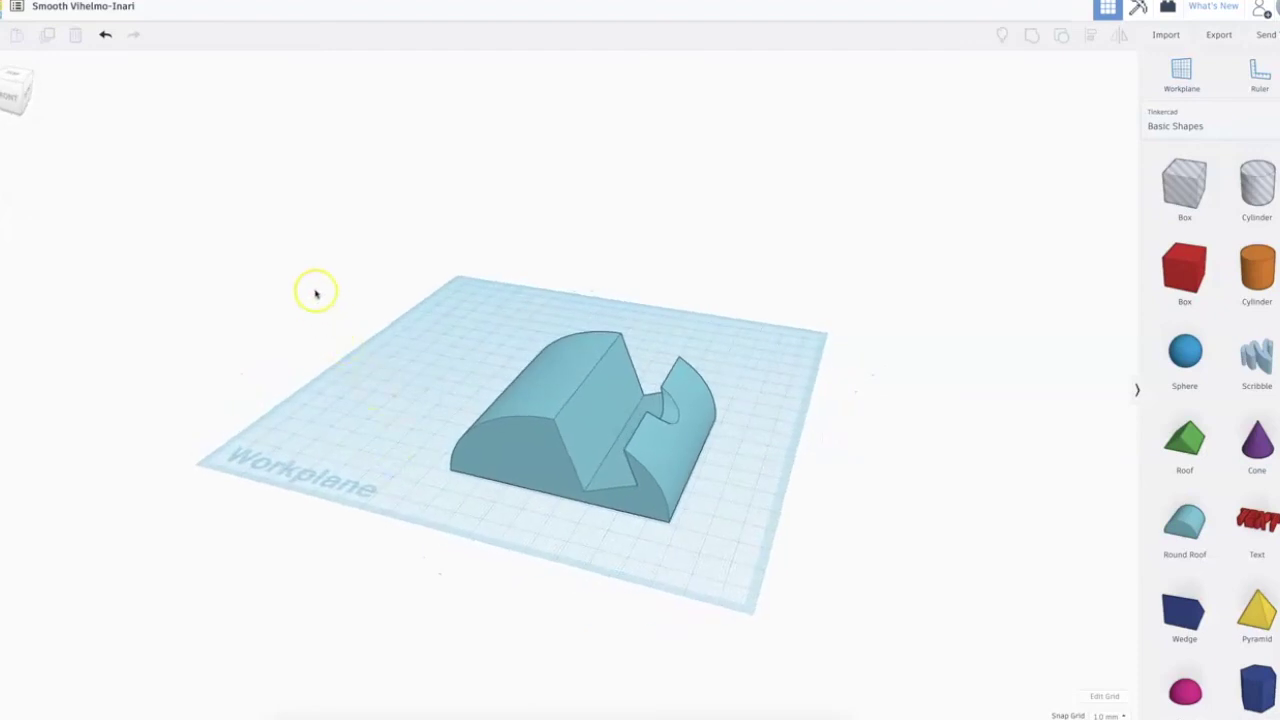